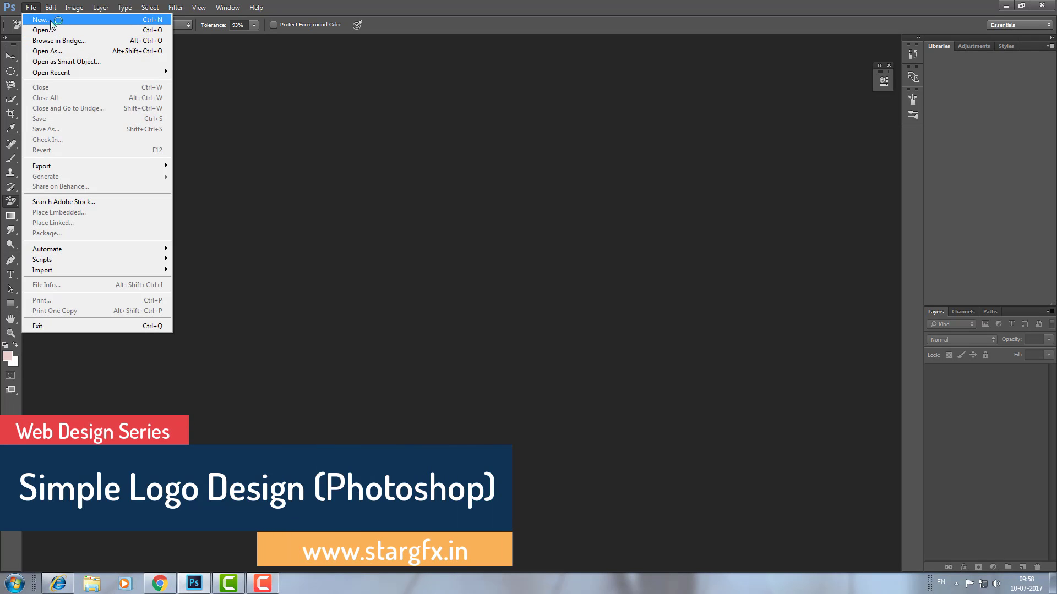
Create a new document 500 pixels wide and 200 pixels high.
click(42, 19)
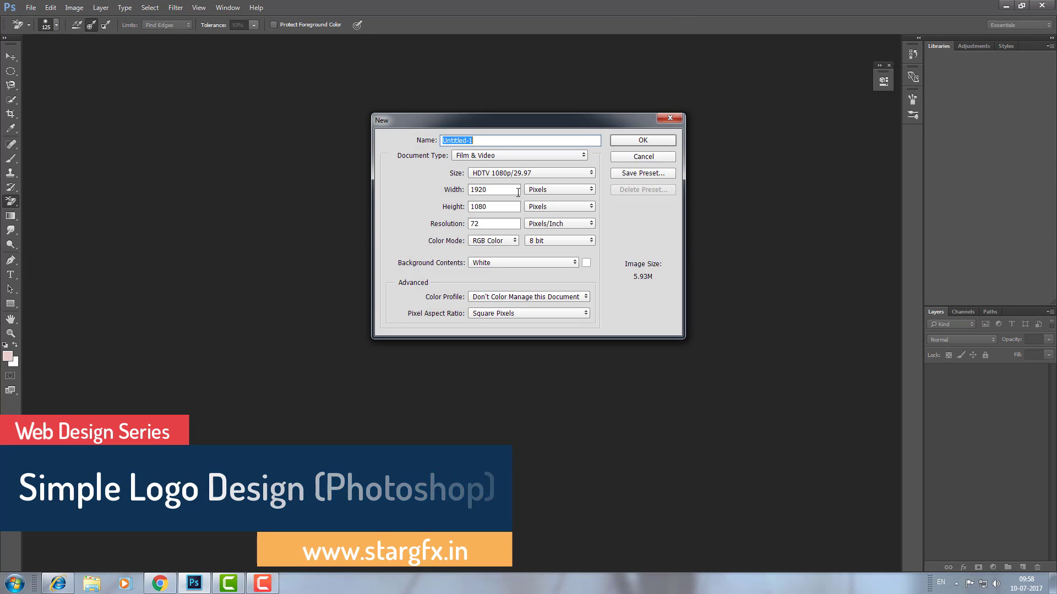
drag(517, 192, 434, 198)
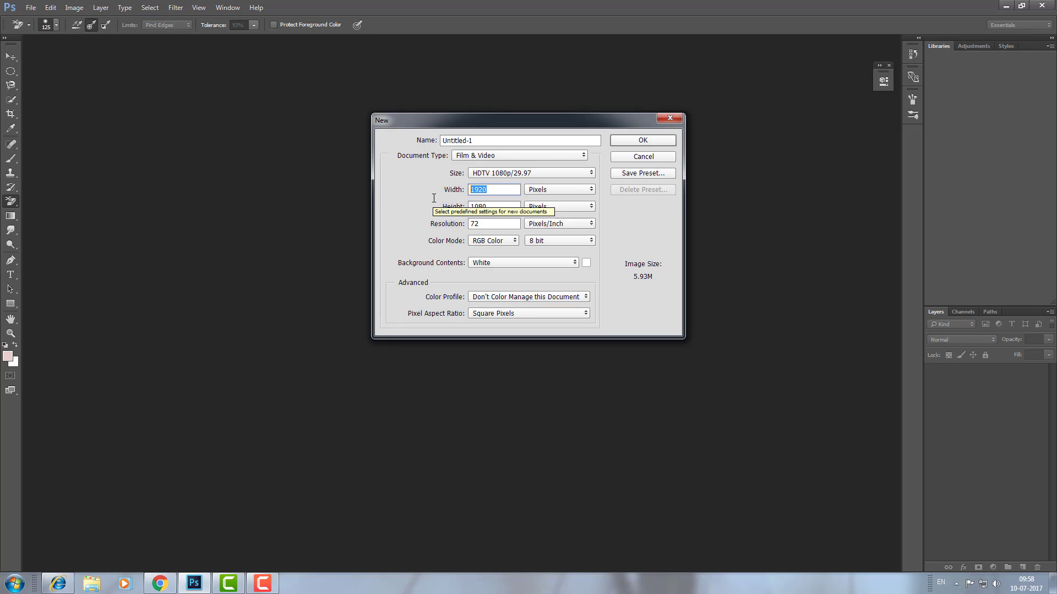
text(150)
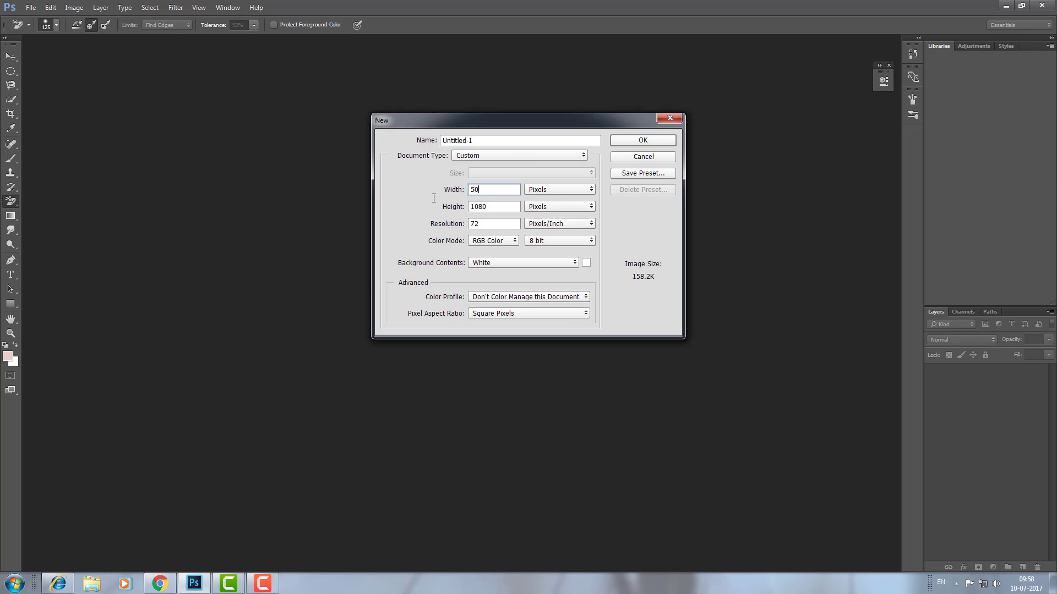
double_click(473, 206)
text(200)
click(655, 141)
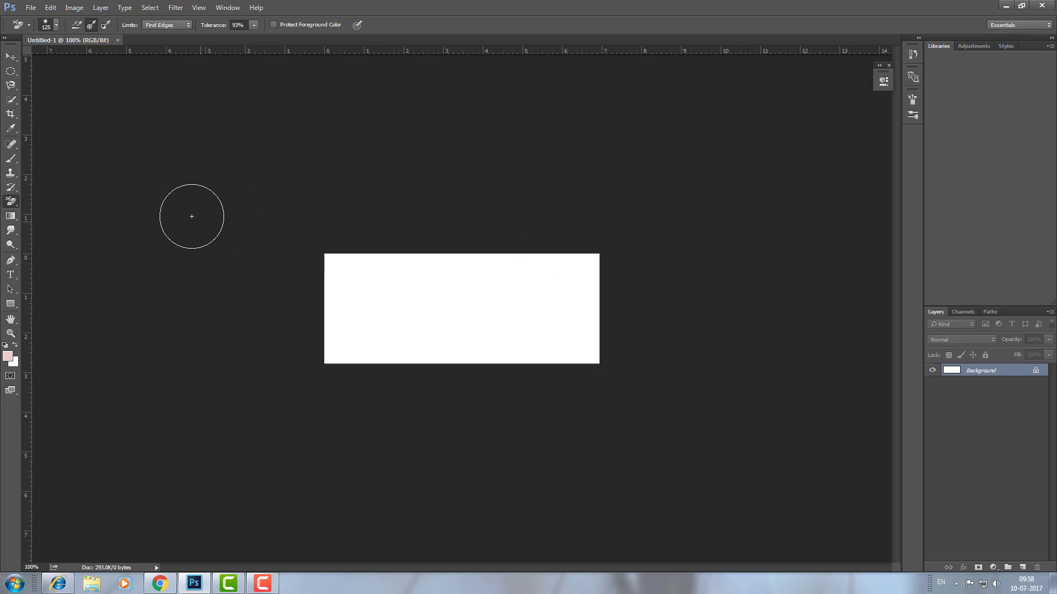
Draw a square about 137 px wide near the canvas's left edge with the Rectangle tool.
click(12, 306)
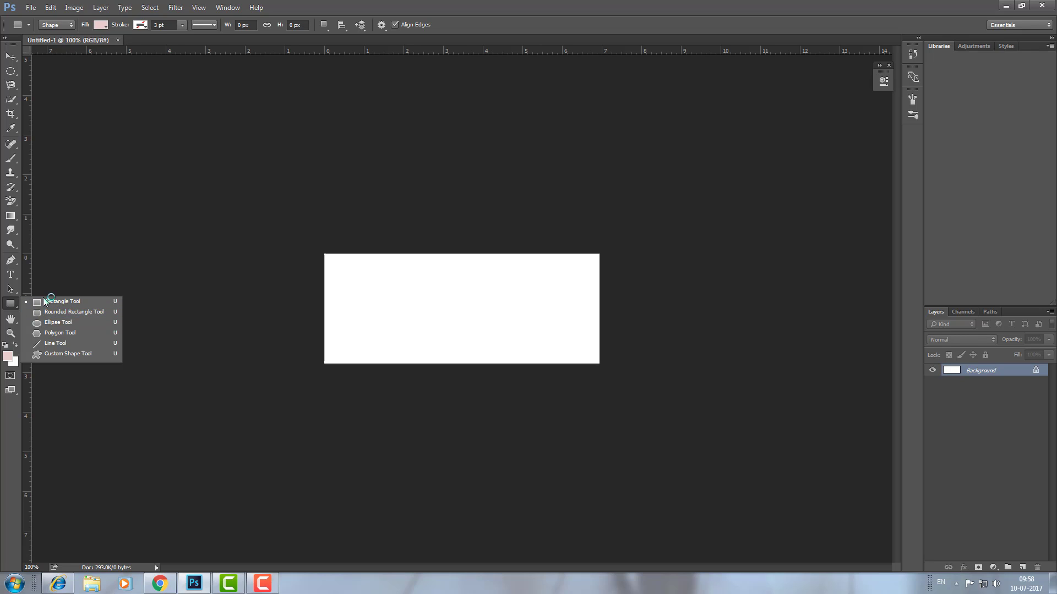
click(80, 302)
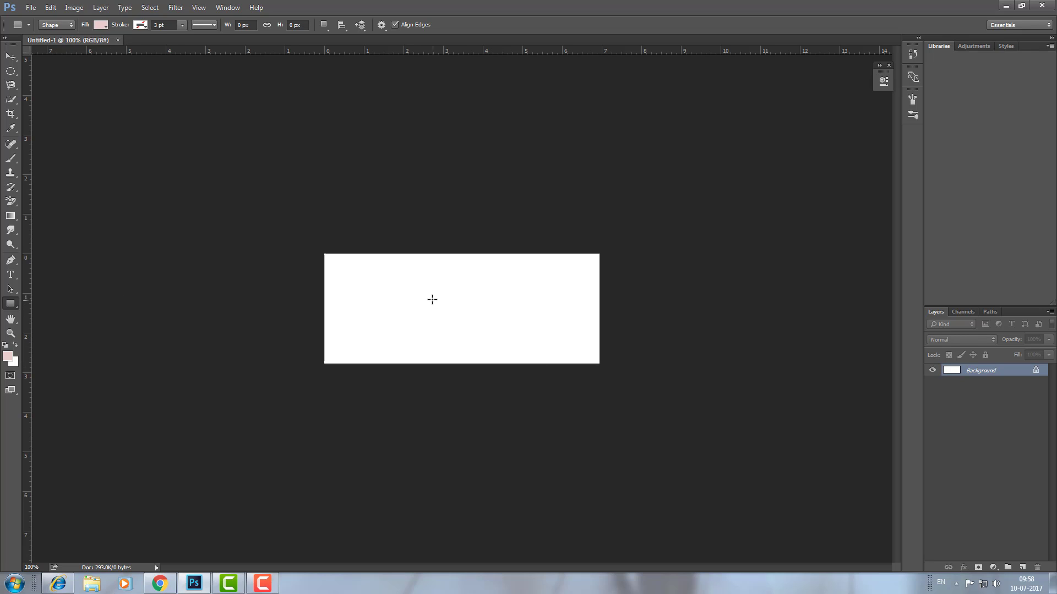
click(1022, 567)
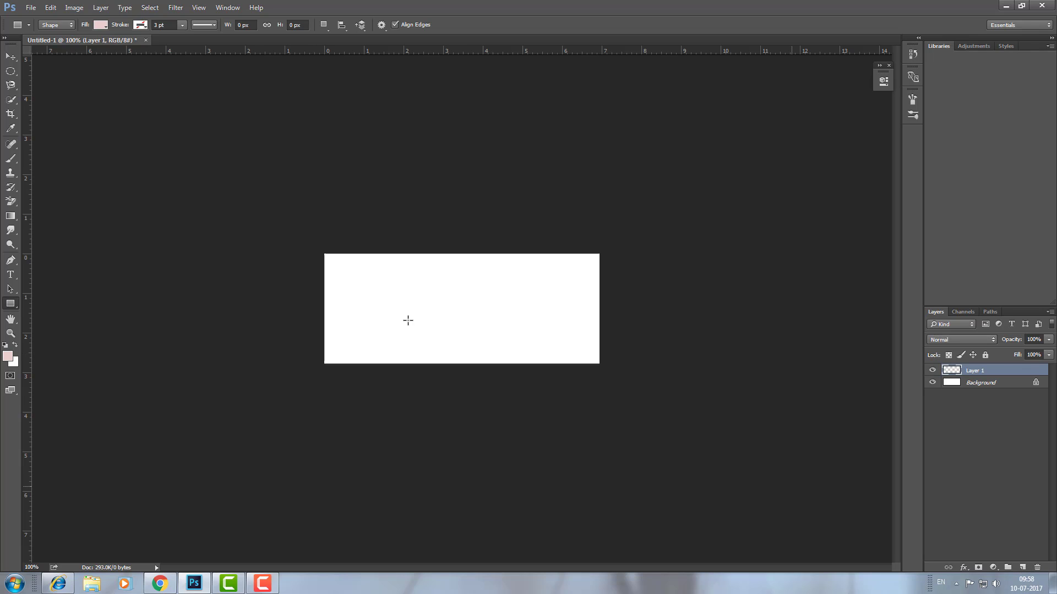
drag(339, 273, 414, 348)
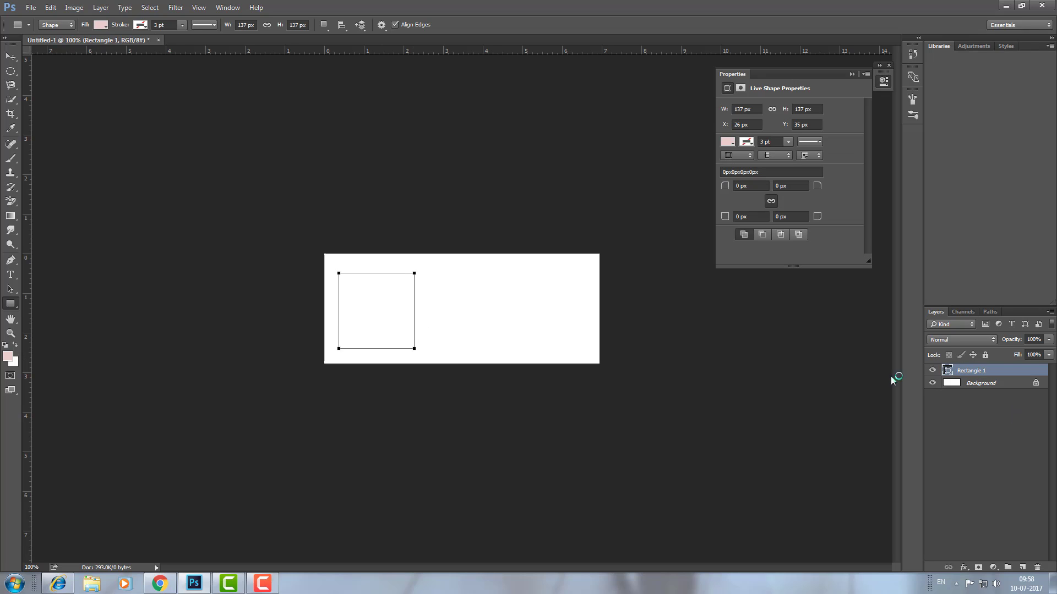
Give the square no fill and a solid black stroke about 13 pt wide.
click(737, 145)
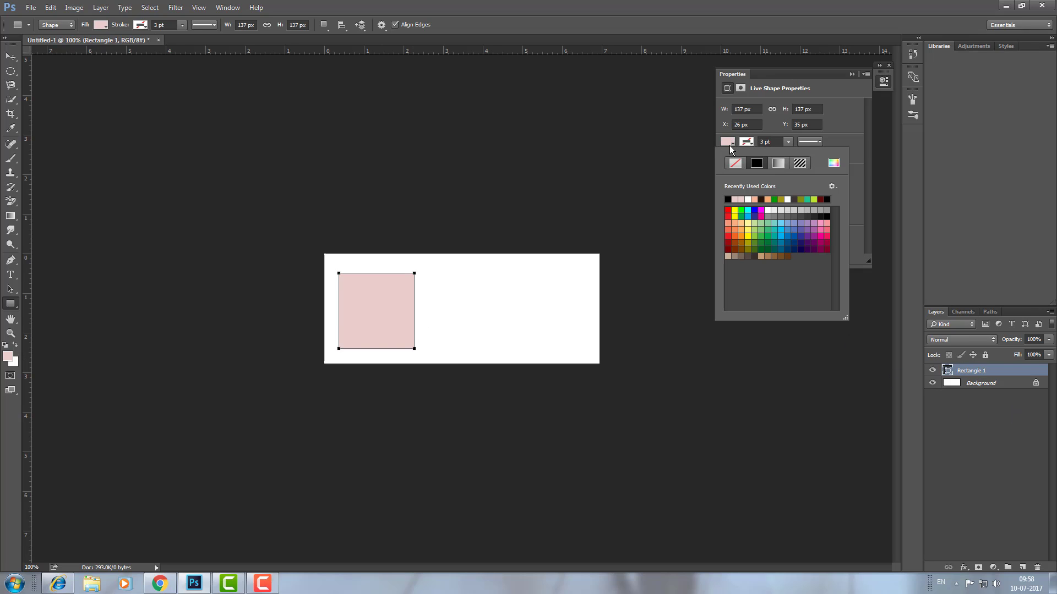
click(735, 164)
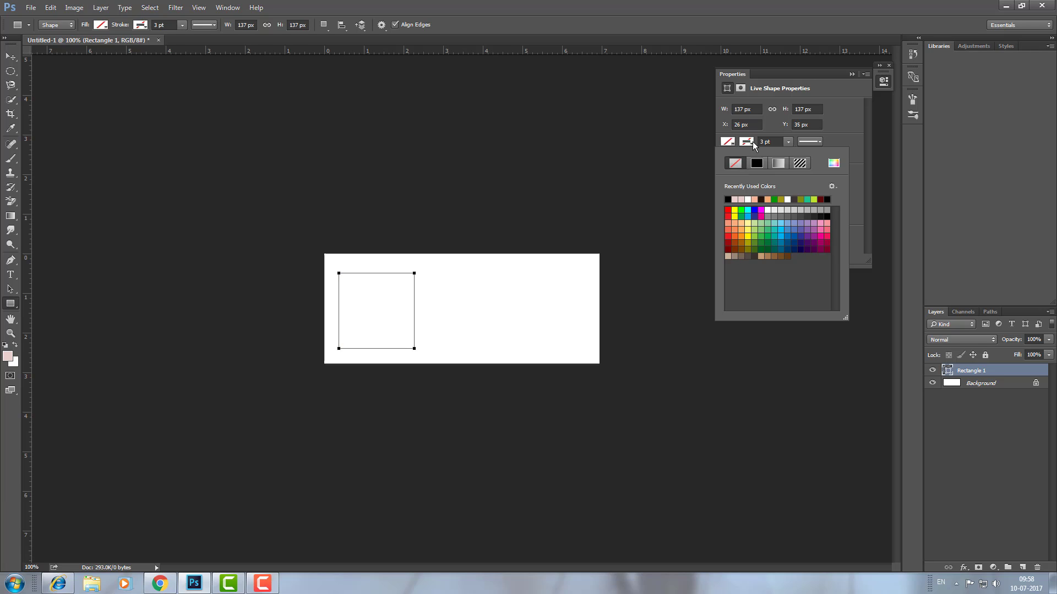
click(750, 143)
click(757, 163)
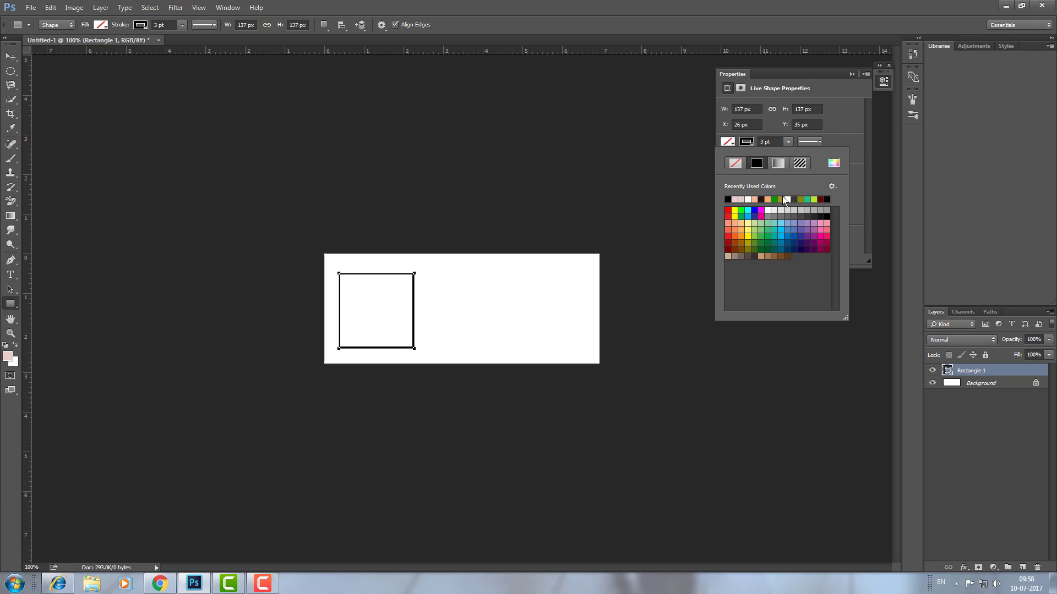
click(787, 143)
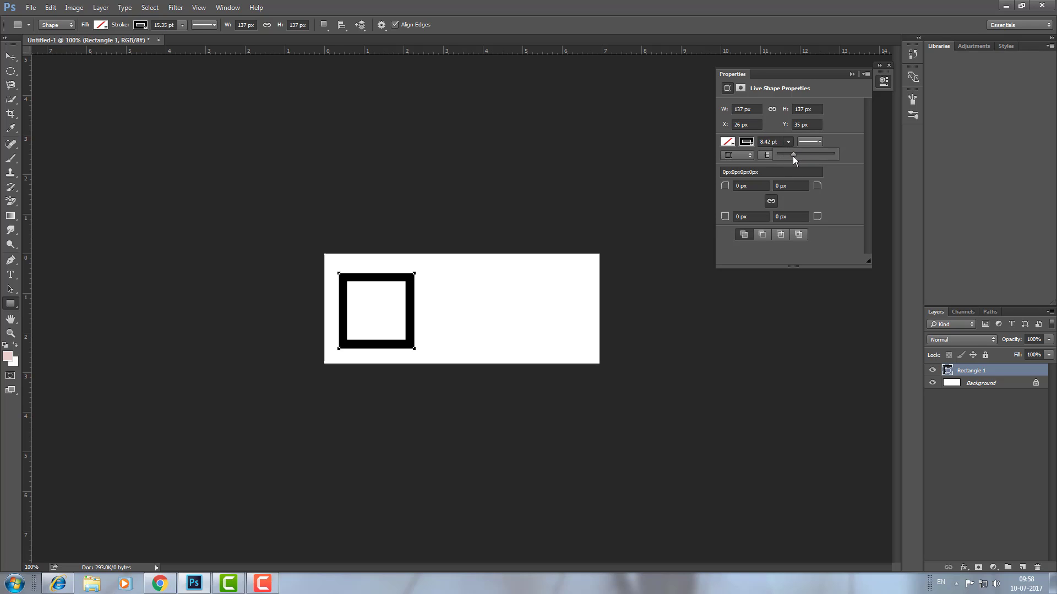
click(14, 59)
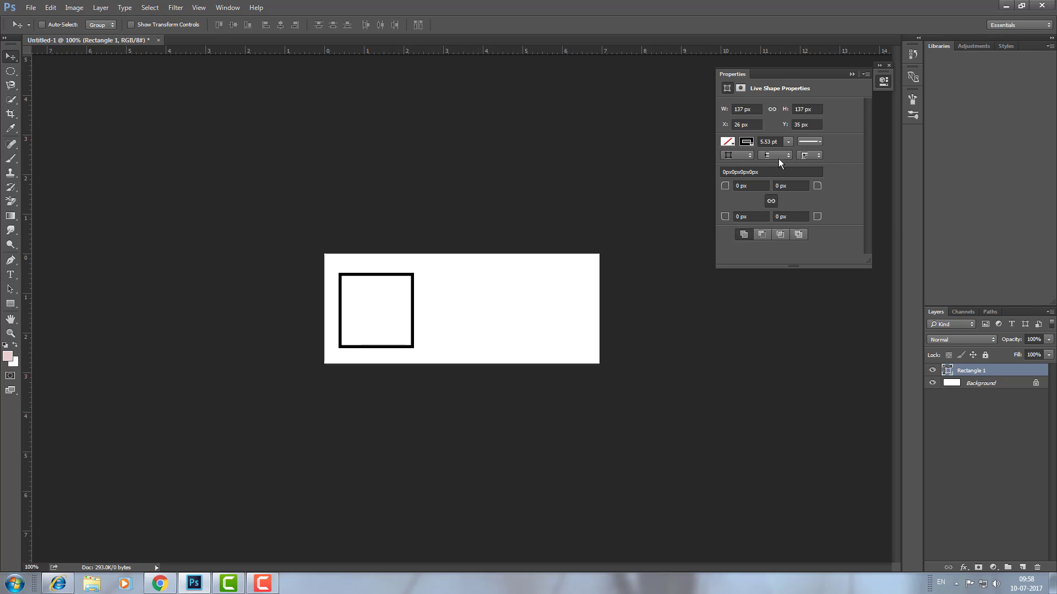
click(788, 142)
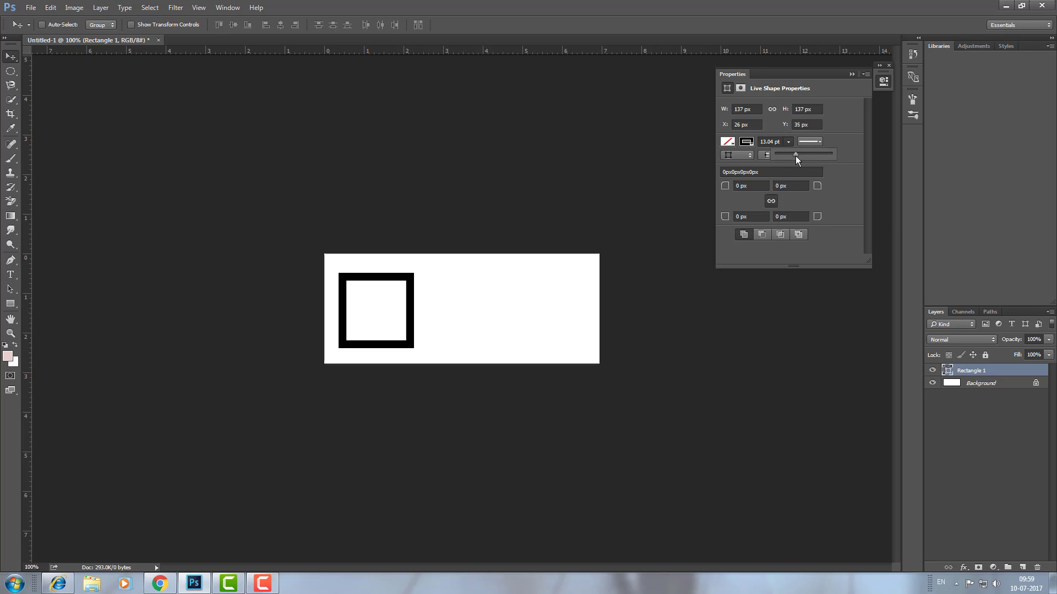
Stretch the black frame upward with Free Transform to a height of about 151 px.
key(ctrl+t)
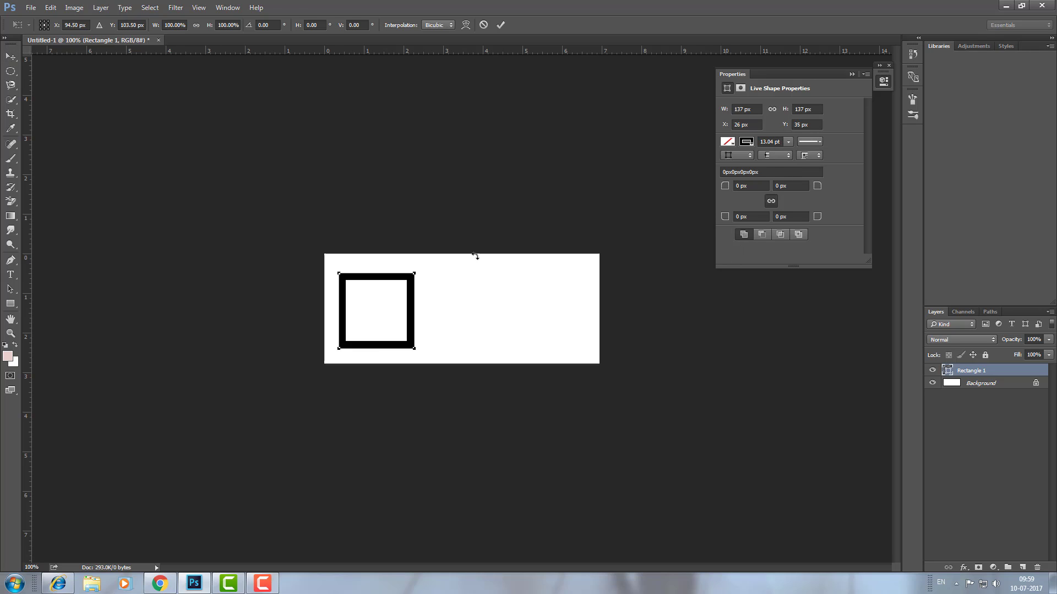
drag(379, 265, 379, 257)
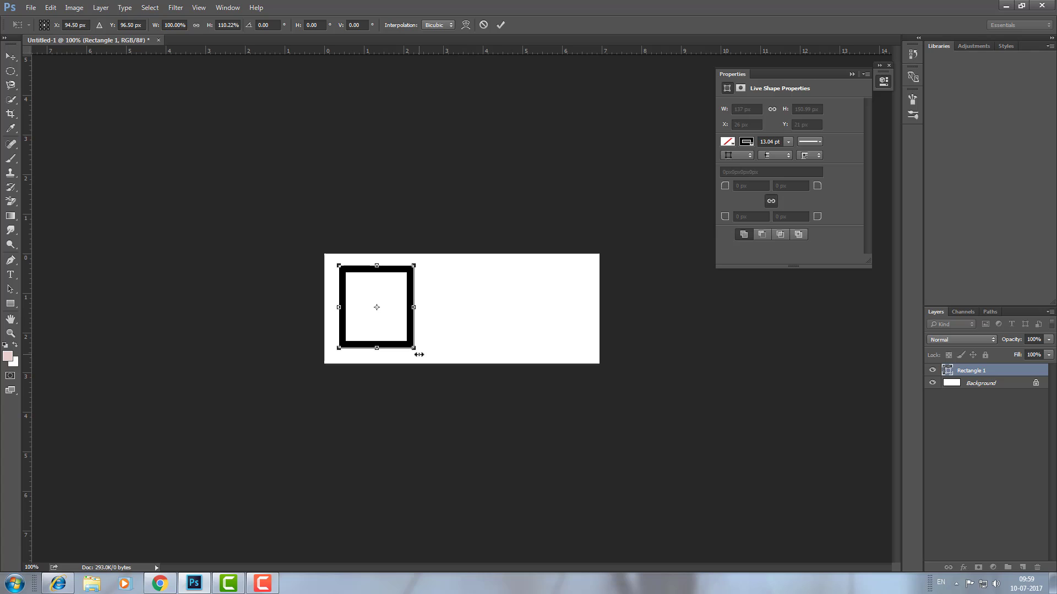
key(Return)
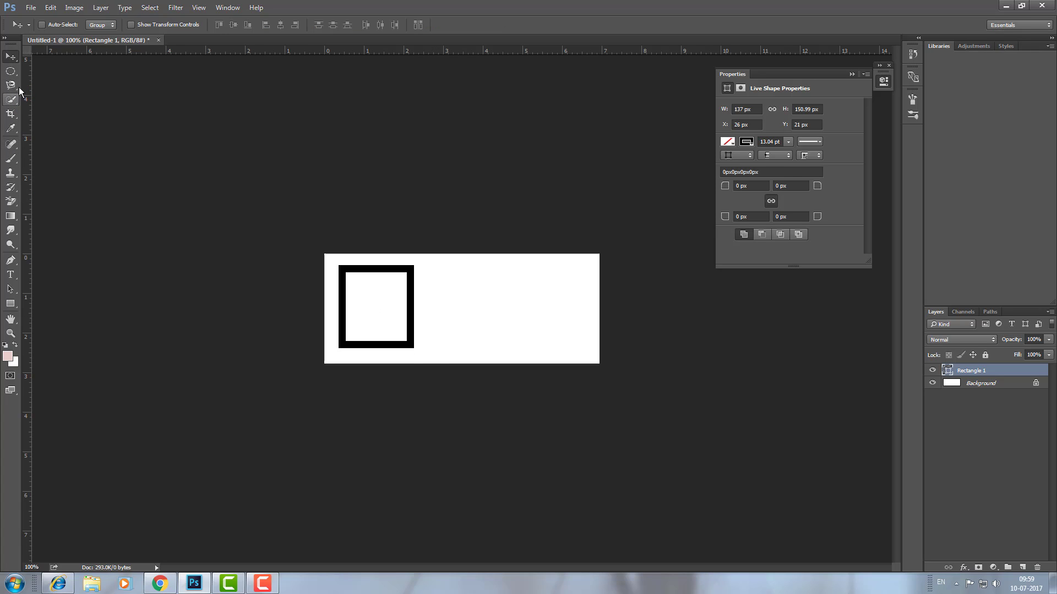
Select a narrow vertical strip across the frame, right of its centre, and try to delete its contents.
drag(12, 71, 27, 74)
click(28, 71)
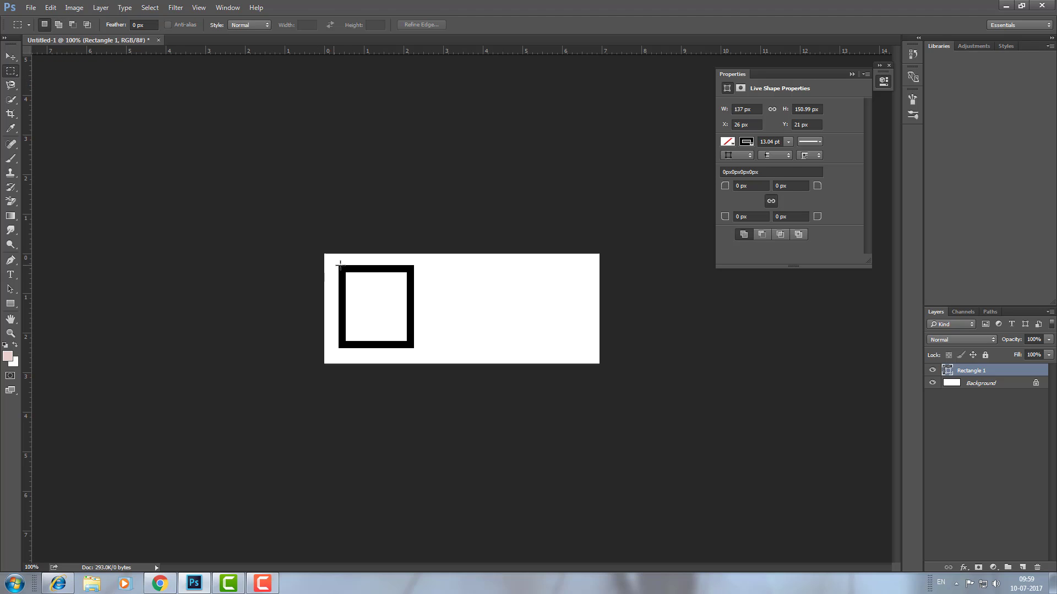
drag(381, 259, 395, 353)
key(Delete)
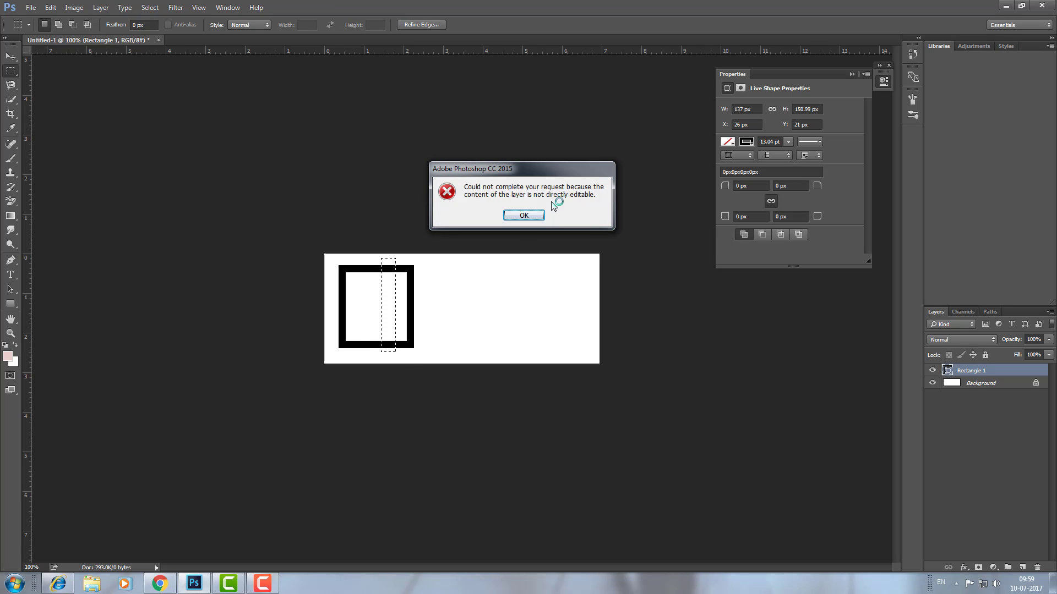
click(534, 214)
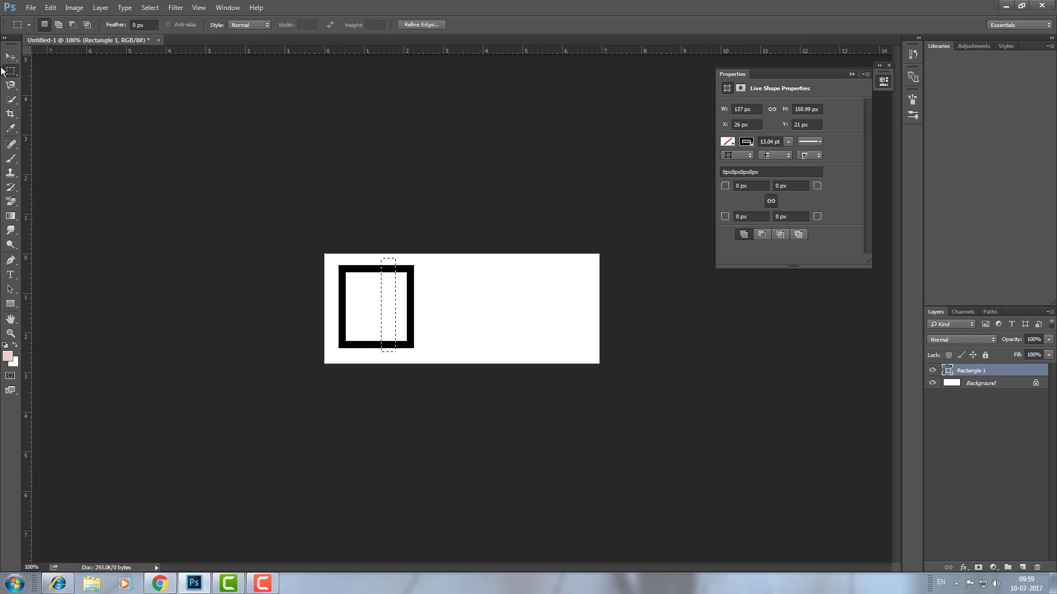
Rasterize the frame and erase its edges inside the selected strip to leave two facing brackets, then clear the selection.
click(7, 202)
click(44, 199)
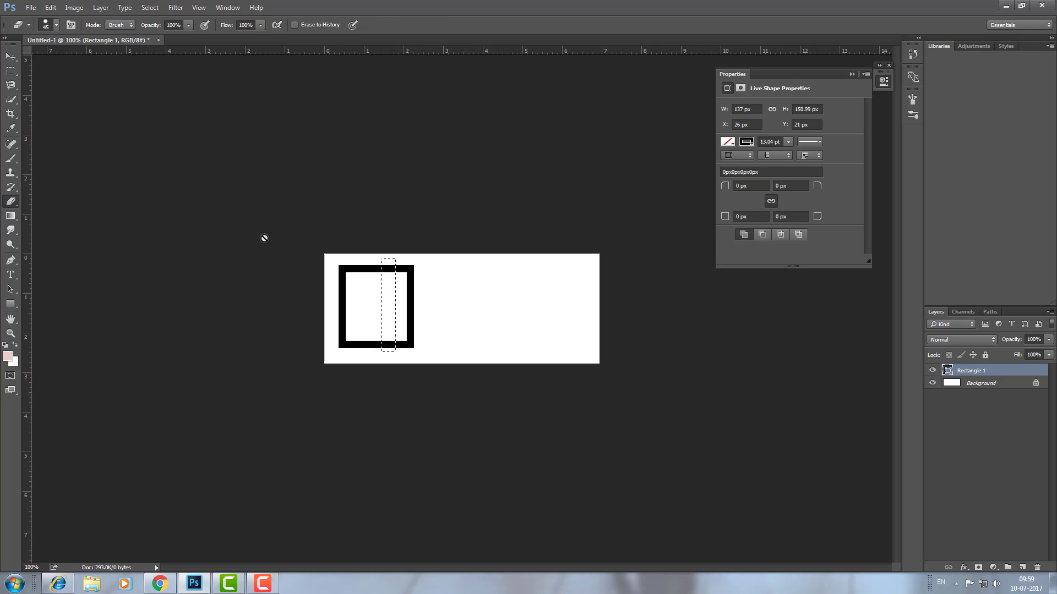
click(386, 269)
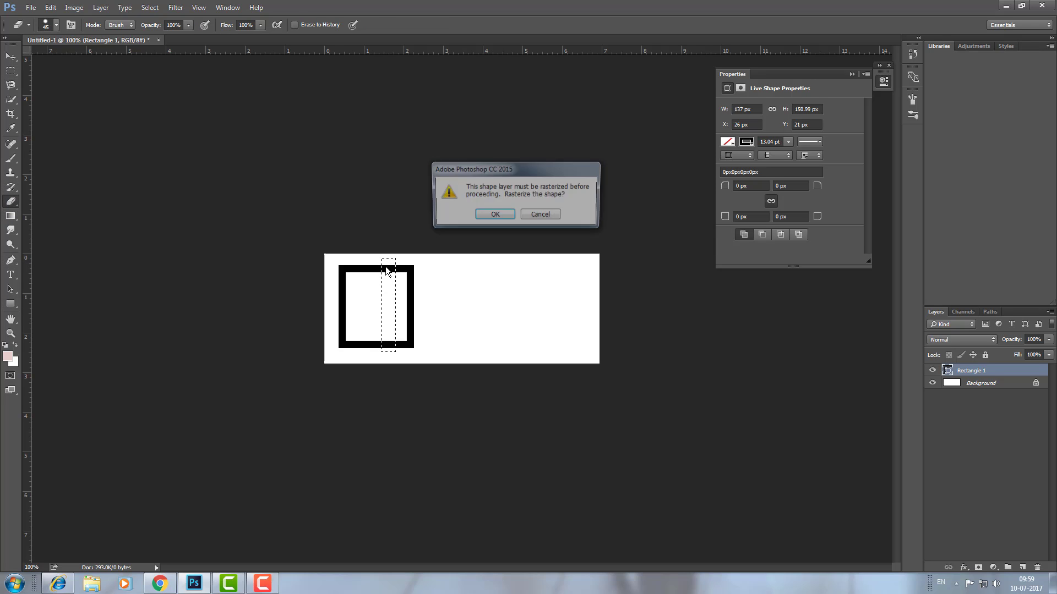
click(494, 216)
drag(389, 256, 391, 372)
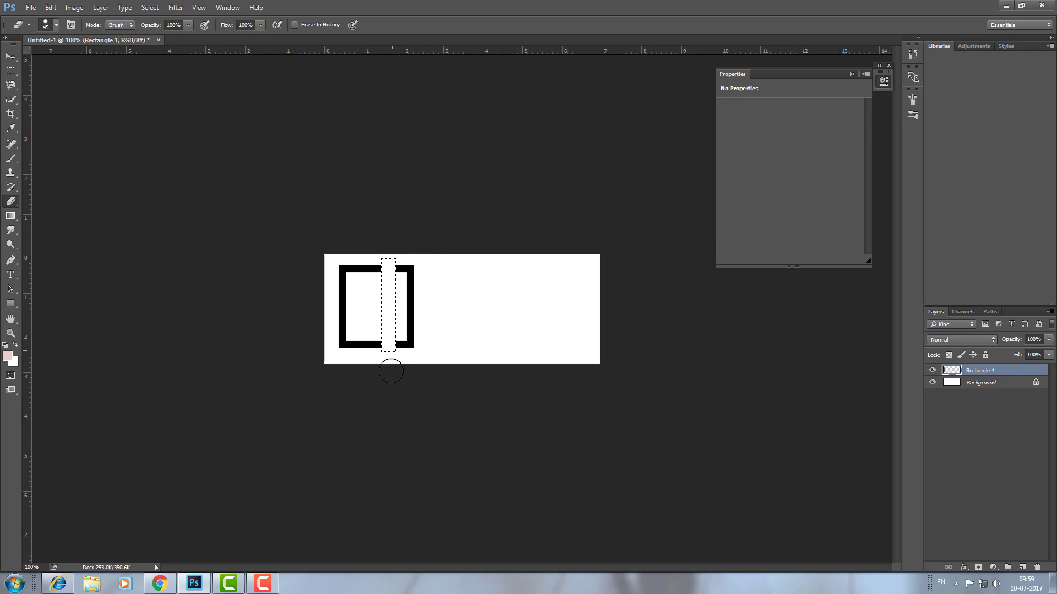
click(10, 56)
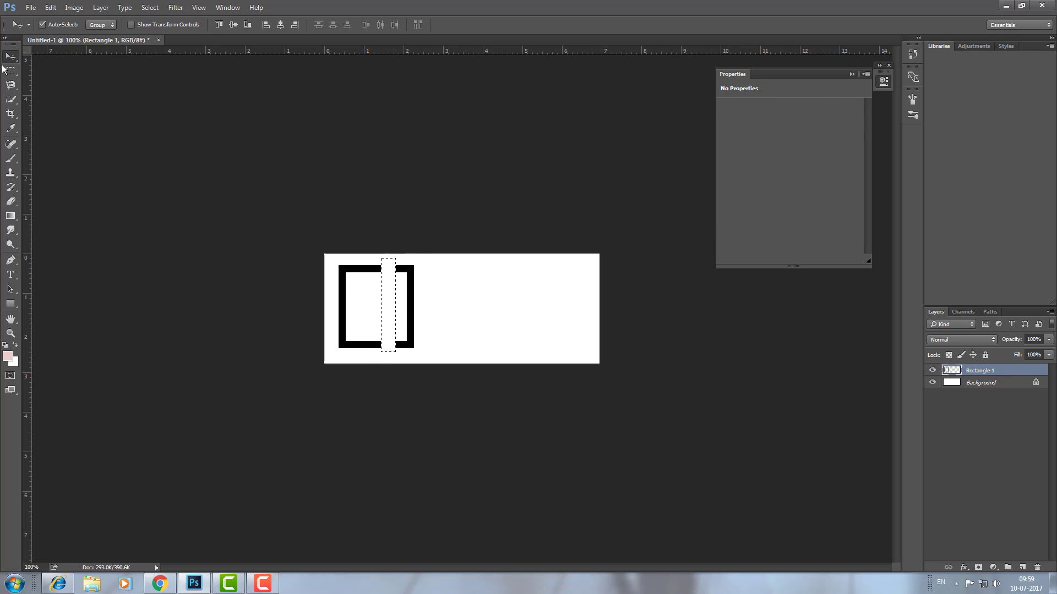
key(ctrl+d)
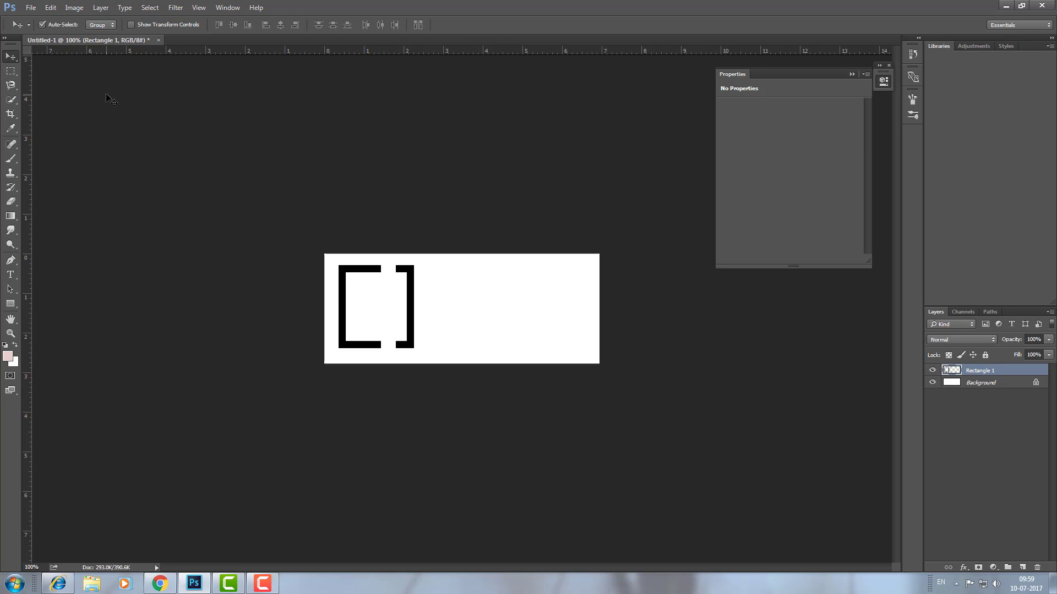
Rotate the bracket frame counterclockwise so it leans left, and shift it slightly right and down.
key(ctrl+t)
drag(424, 263, 404, 244)
drag(381, 347, 390, 353)
key(Return)
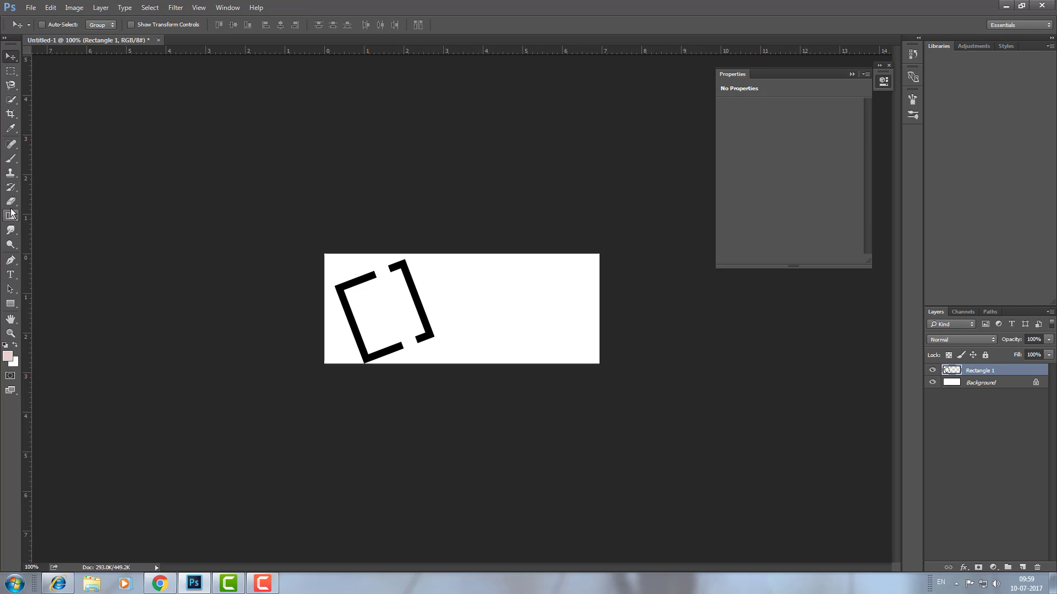
Draw a bar about 289 by 55 px extending right from the tilted frame's lower half and fill it with black.
click(11, 303)
click(33, 303)
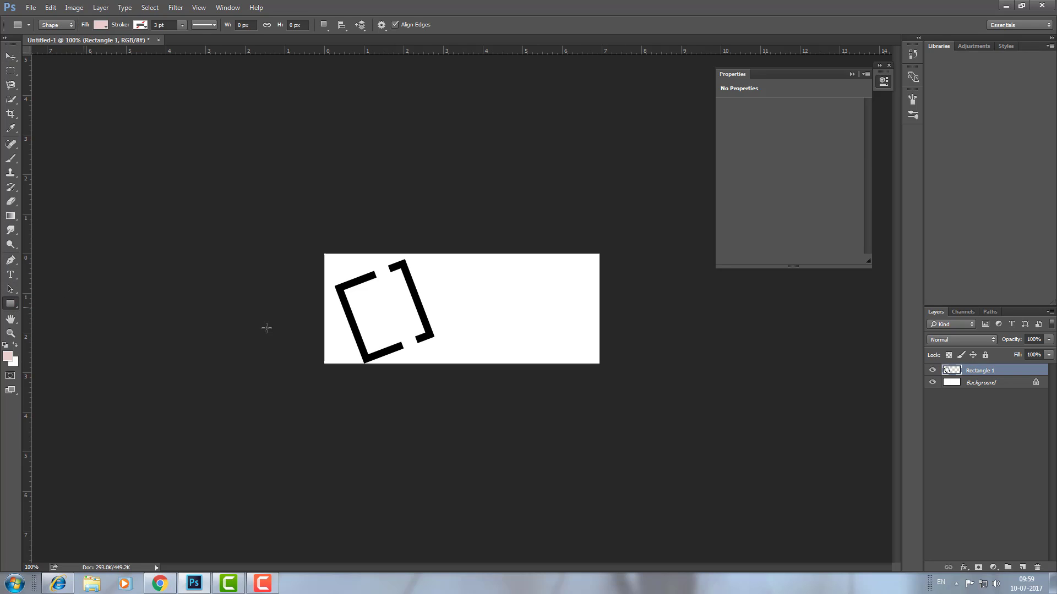
drag(426, 306, 585, 336)
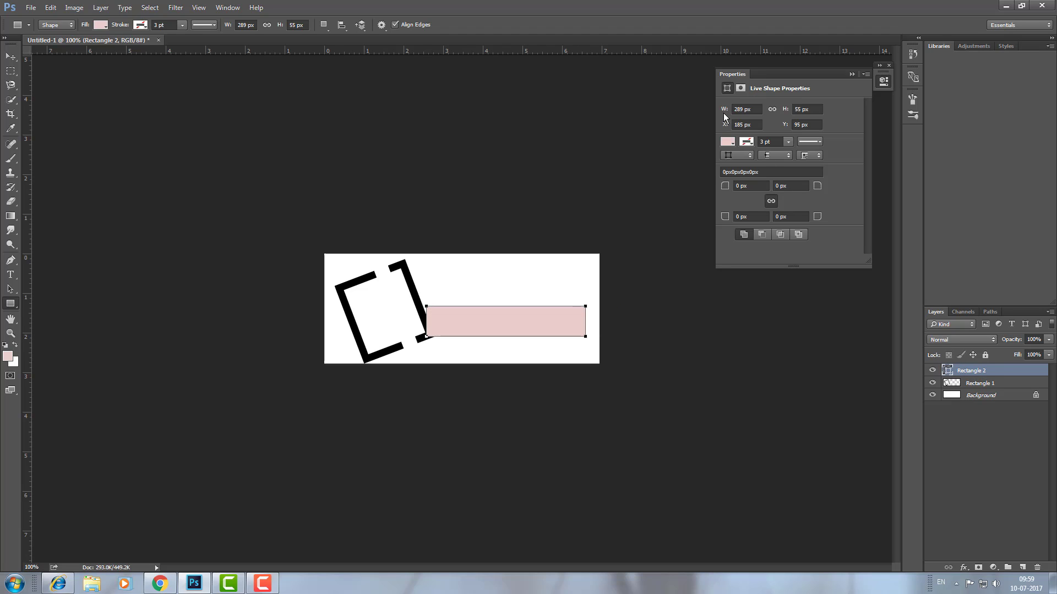
click(749, 139)
click(727, 144)
click(727, 144)
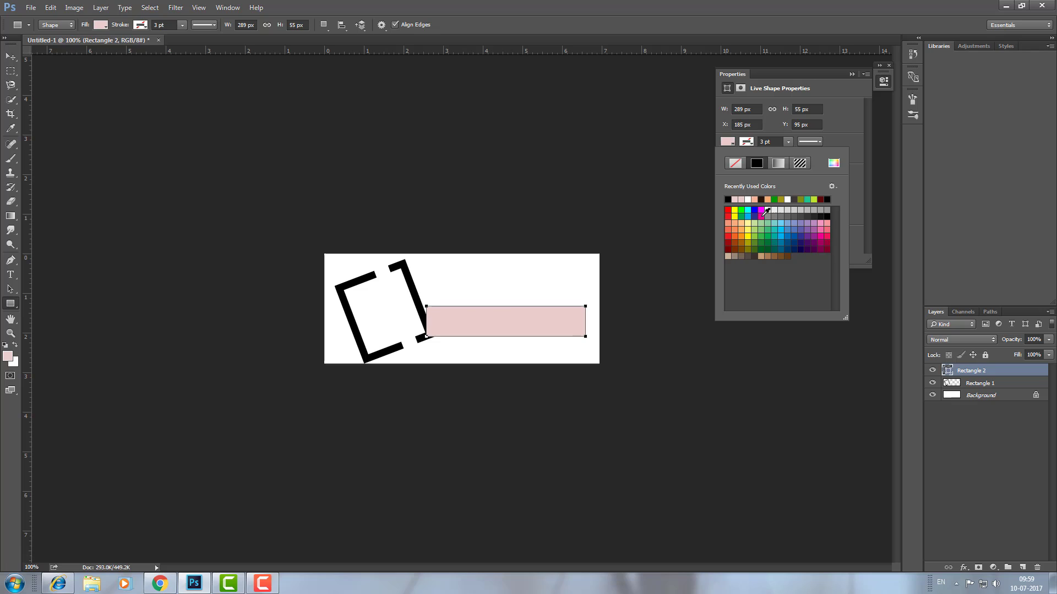
click(729, 198)
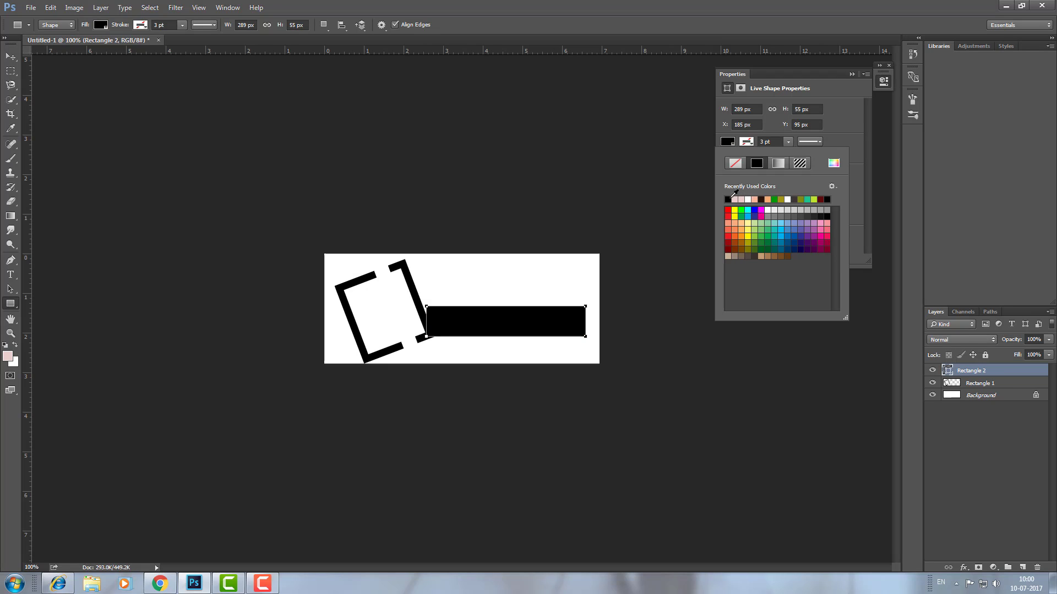
Distort the bar's left end so that it slants along the tilted frame's right side and joins it.
click(11, 57)
key(ctrl)
key(ctrl+t)
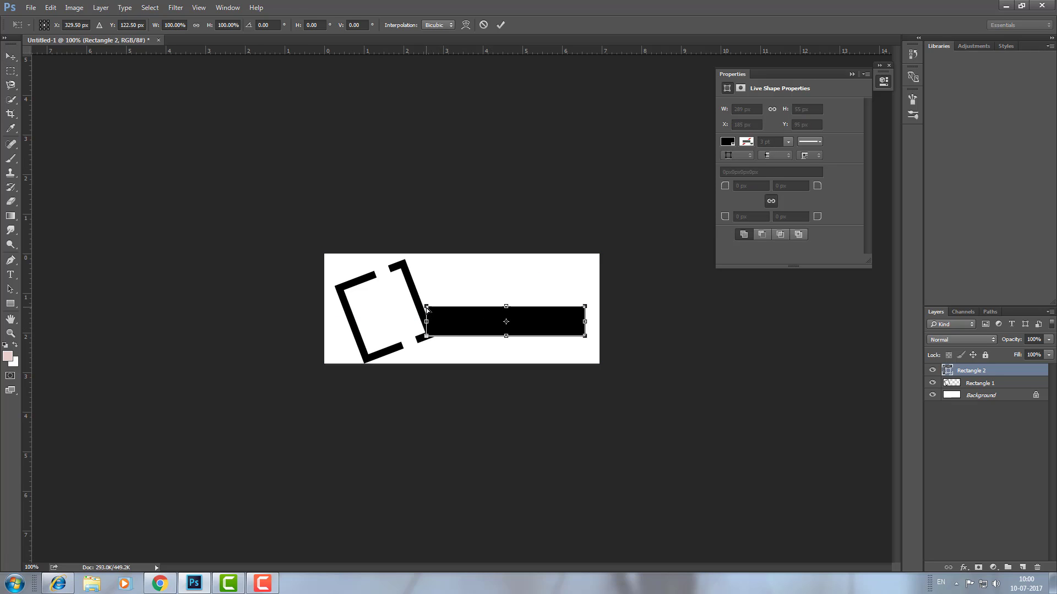
drag(428, 308, 431, 340)
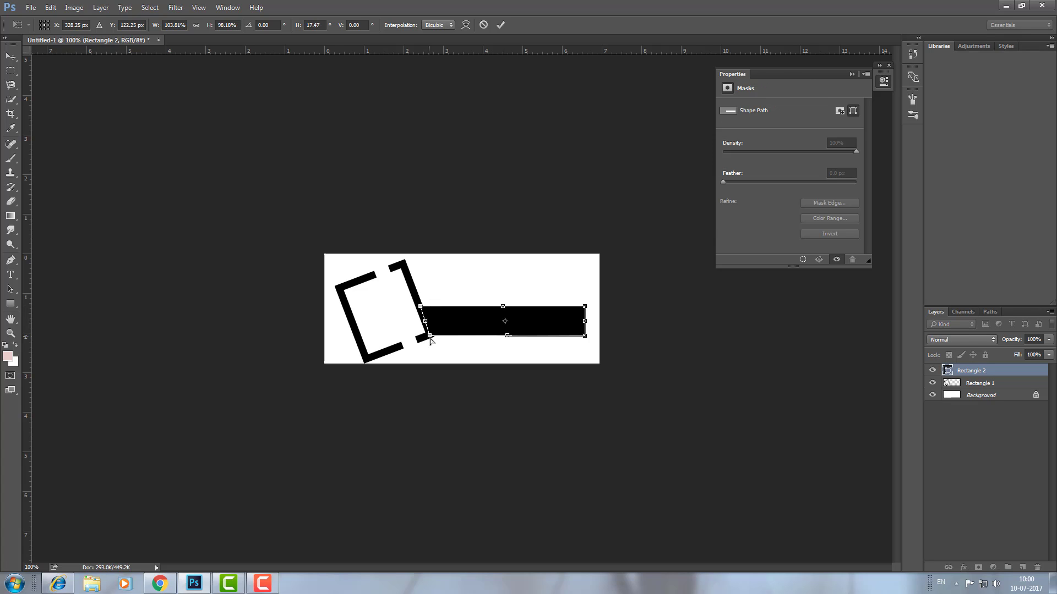
key(Return)
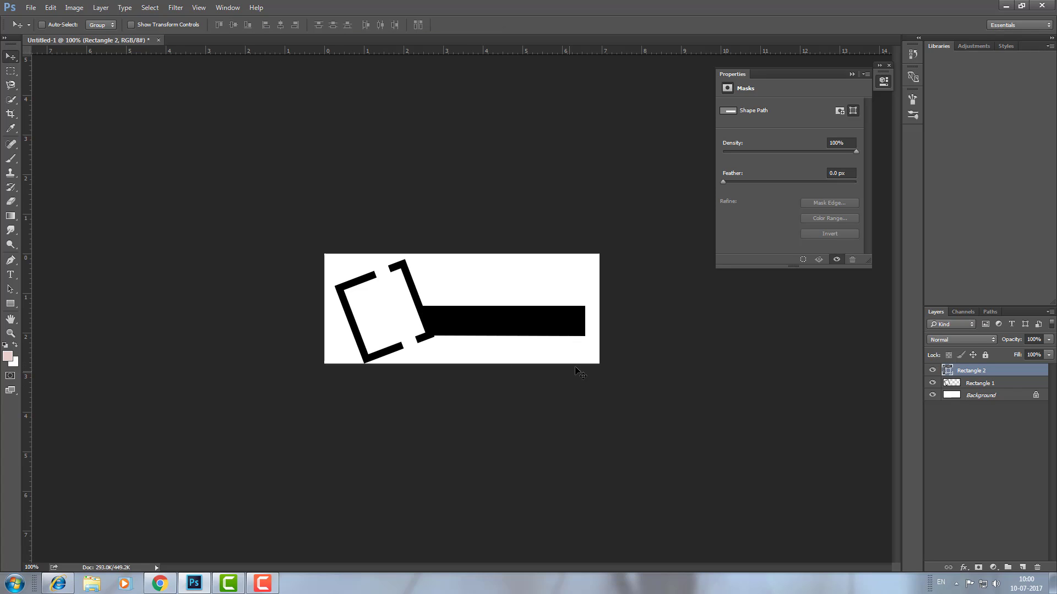
Add the text "ATOZ" over the tilted frame in Lucida Fax Demibold and set its size to 48 pt.
click(10, 274)
click(360, 317)
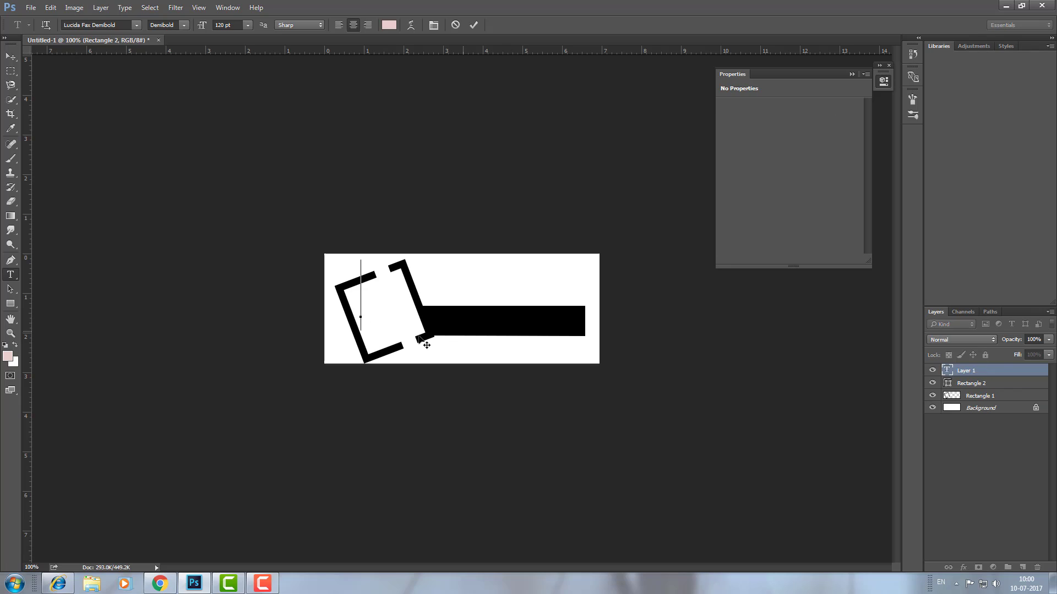
text(a)
key(BackSpace)
text(ATO)
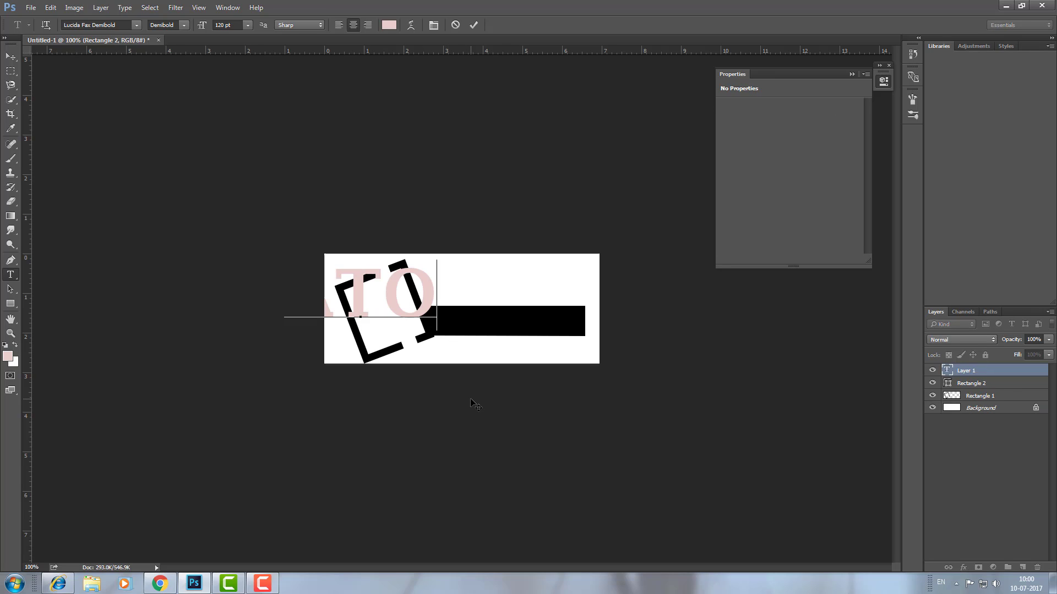
text(Z)
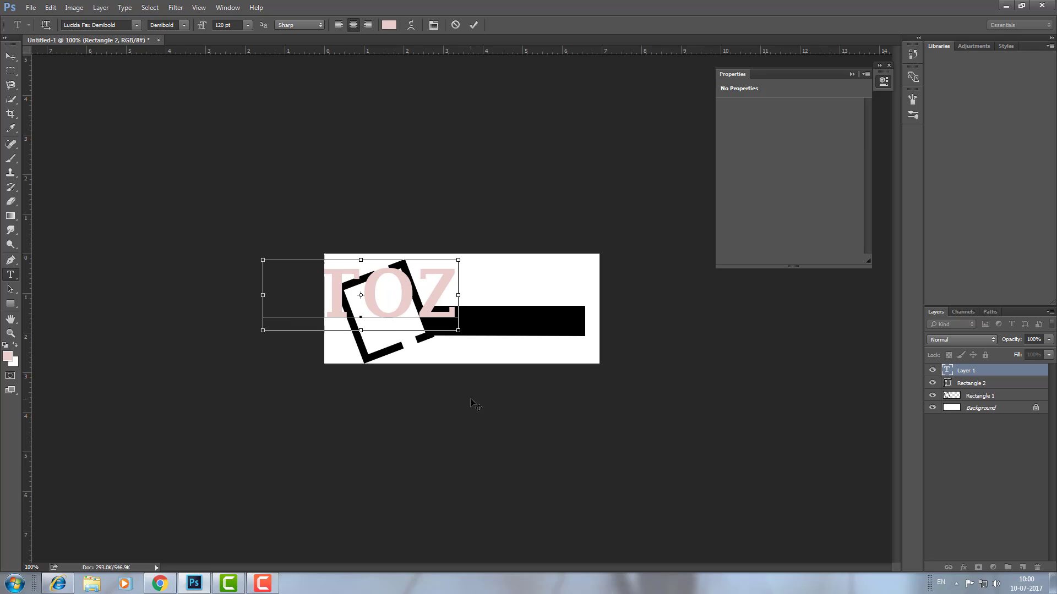
key(ctrl+a)
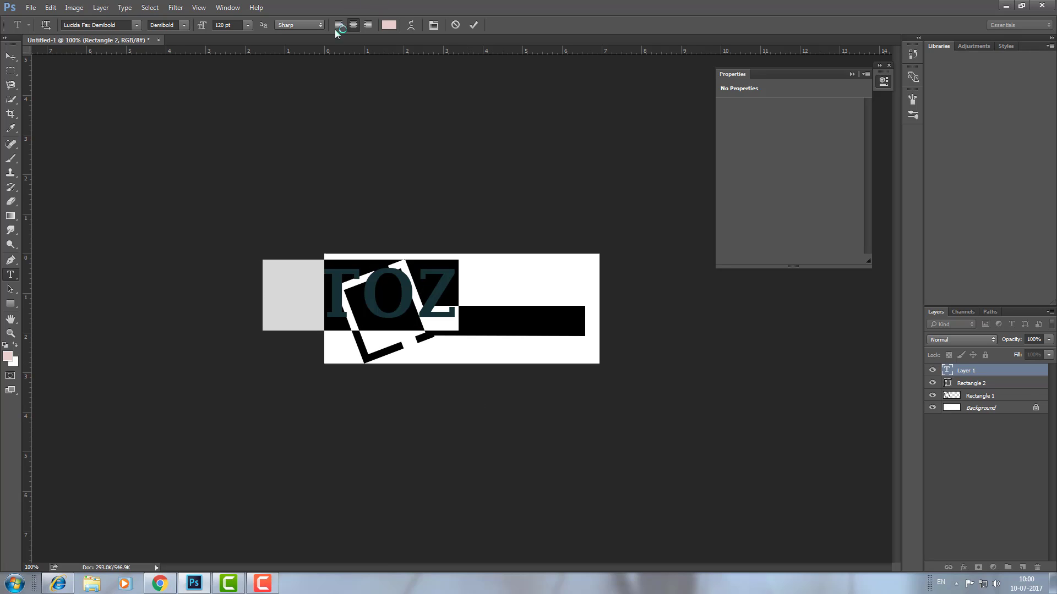
click(249, 25)
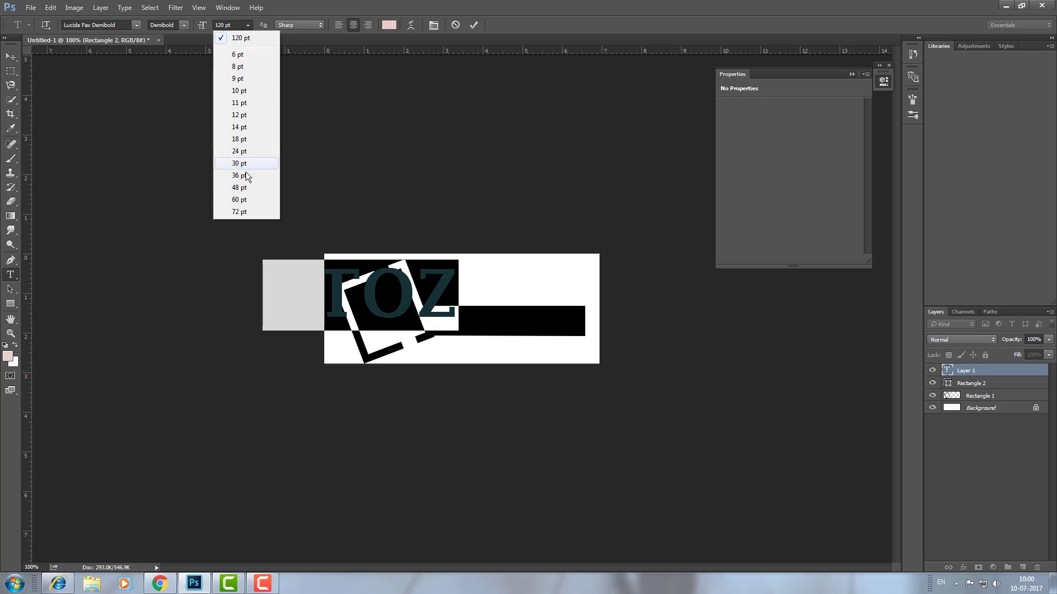
click(248, 190)
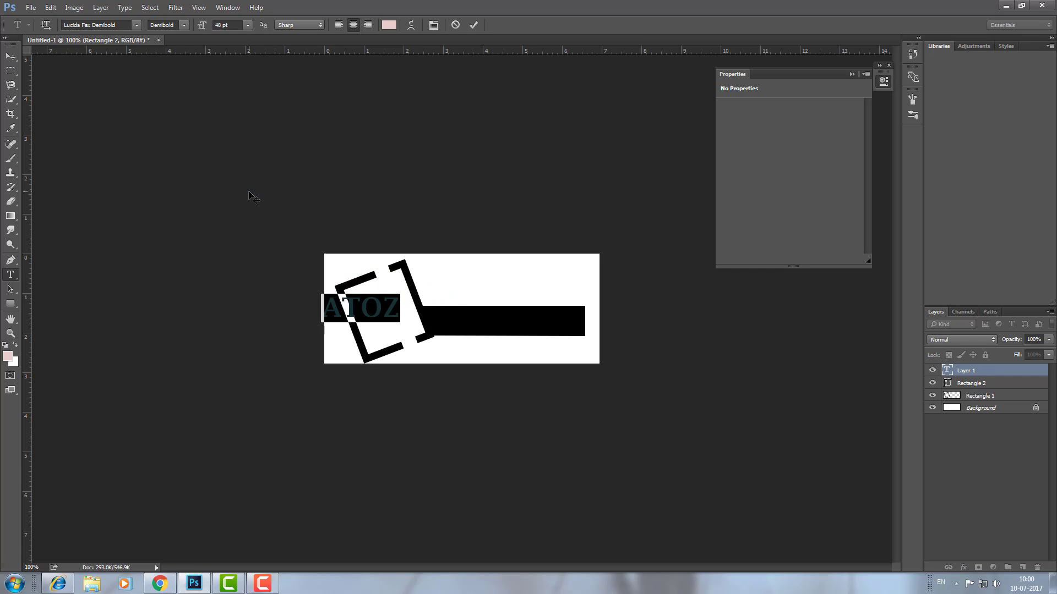
Move the ATOZ text inside the tilted frame, scale it to about 88% and rotate it about 22.7° clockwise.
click(10, 56)
drag(385, 317, 410, 322)
key(ctrl)
key(ctrl+t)
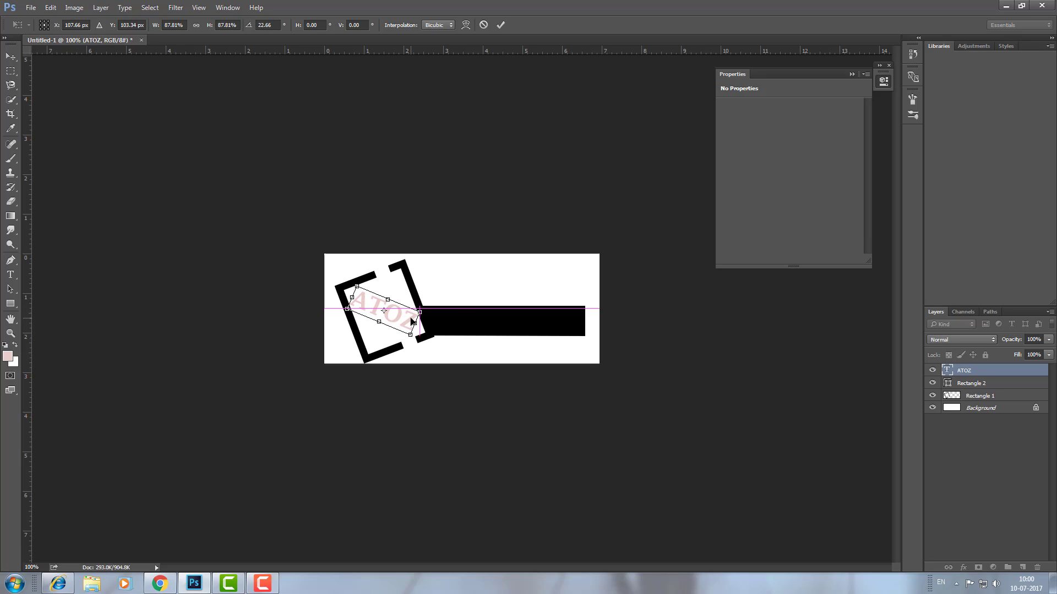
key(Return)
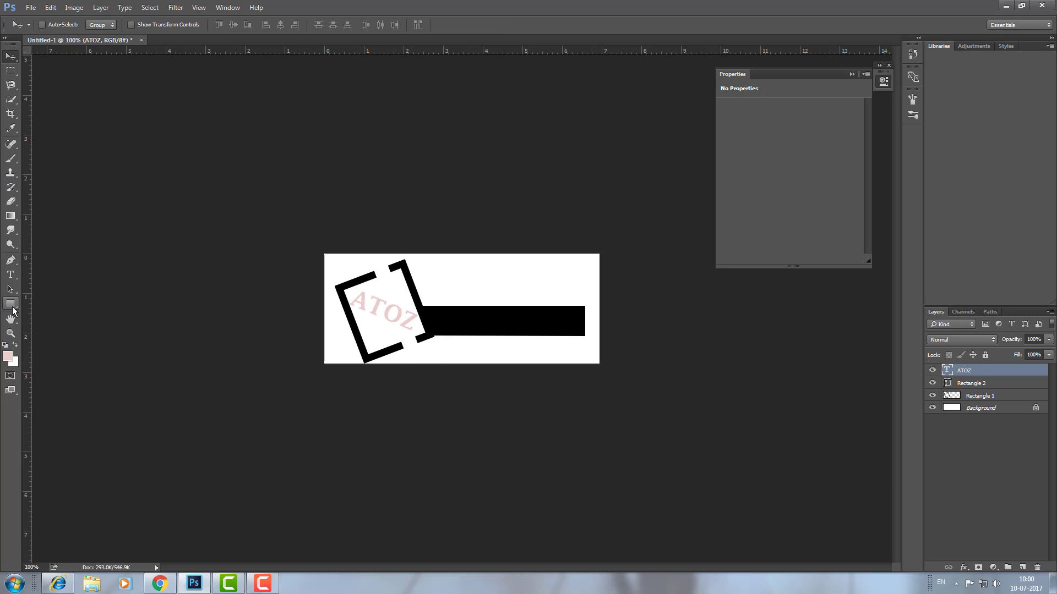
Change the colour of the whole ATOZ text to a saturated blue-violet.
click(10, 274)
click(387, 306)
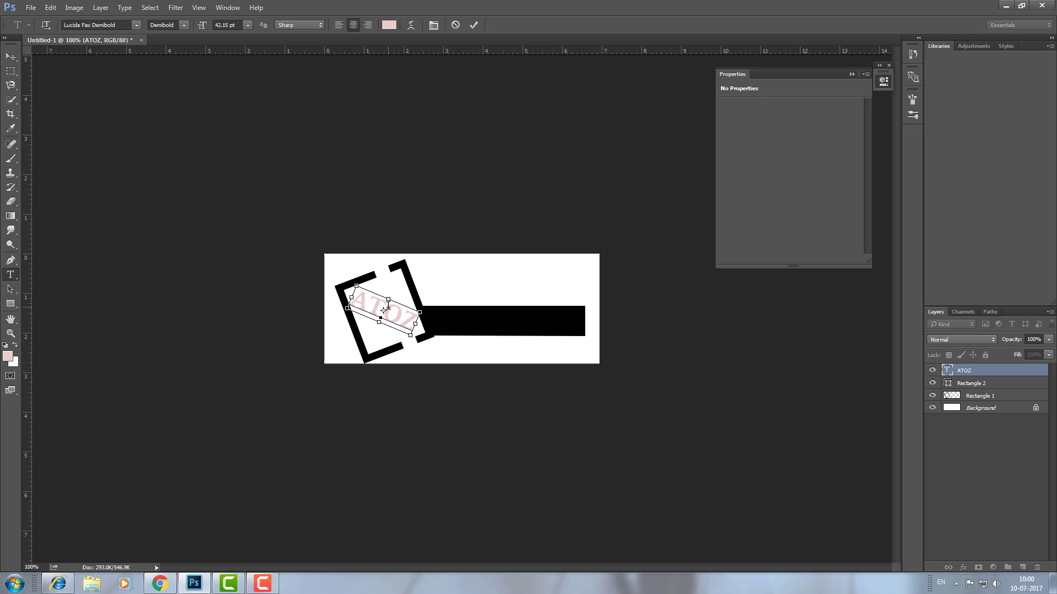
key(ctrl+a)
click(388, 26)
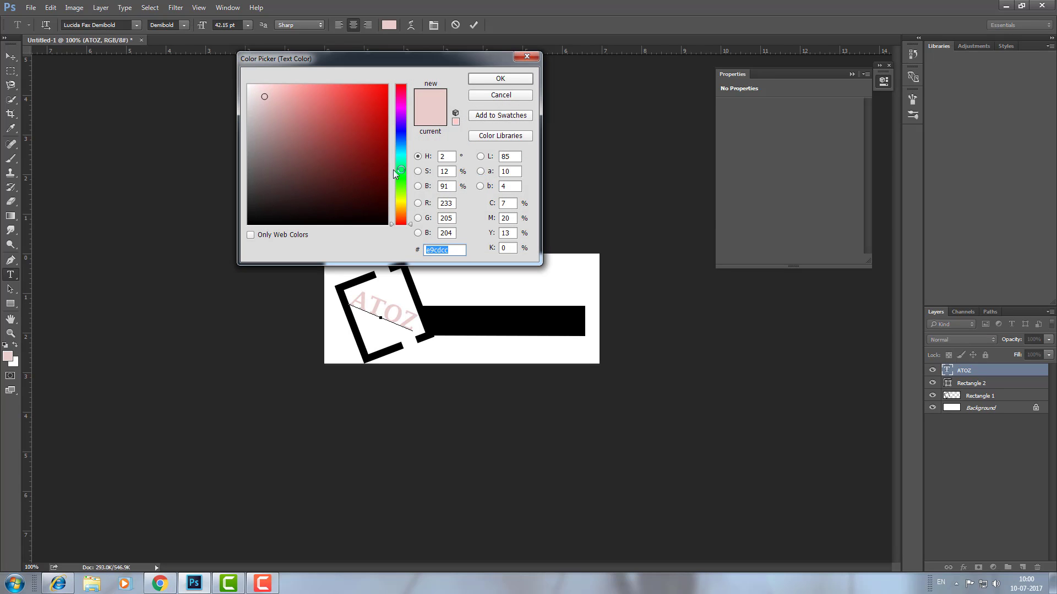
click(401, 125)
drag(342, 124, 382, 93)
click(499, 79)
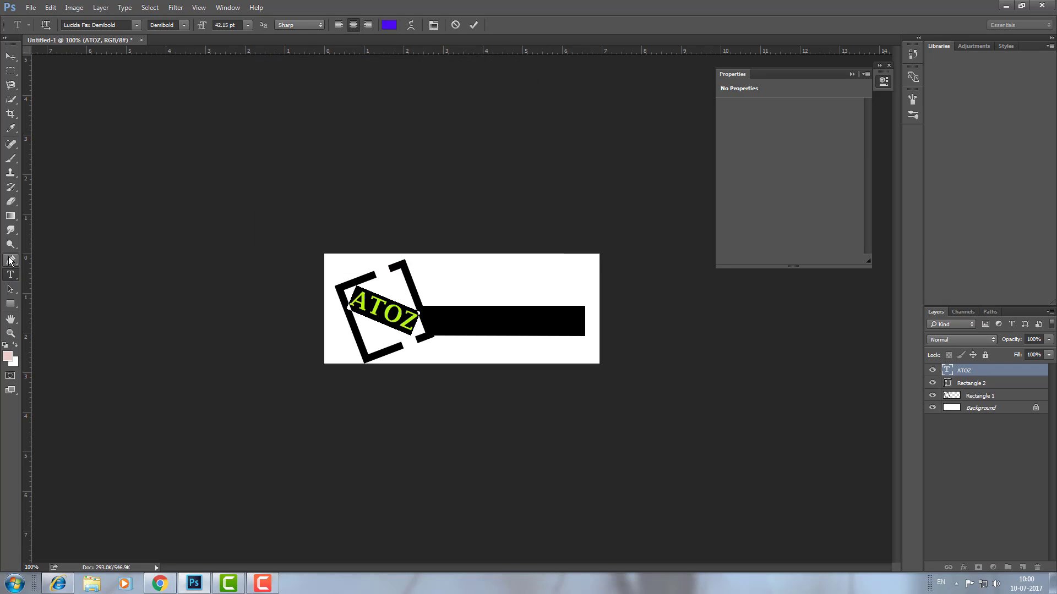
click(11, 56)
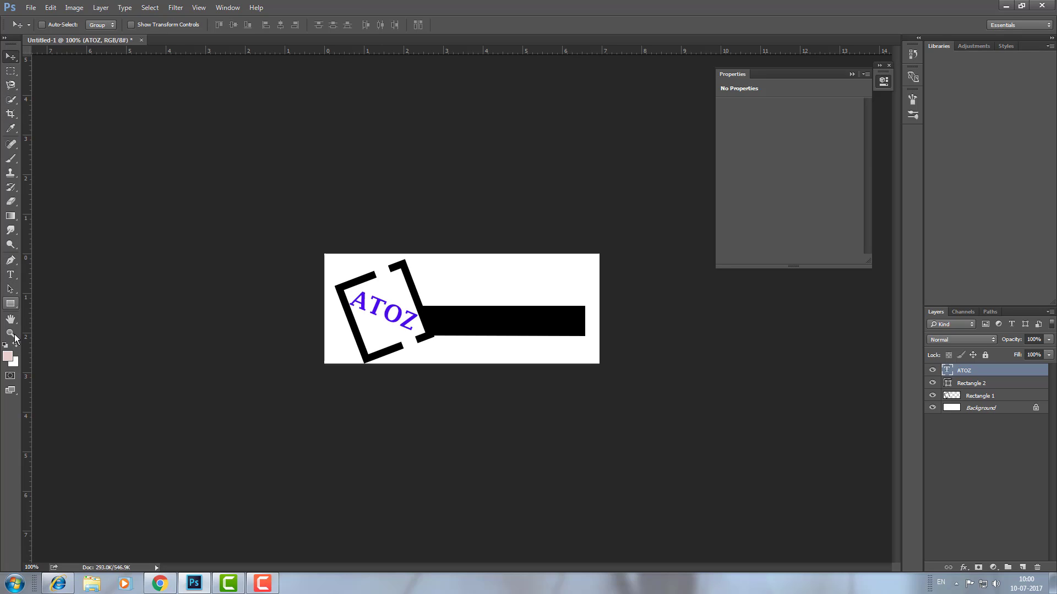
Add a separate text line reading "Service Point.com" at the black bar's left end.
click(10, 275)
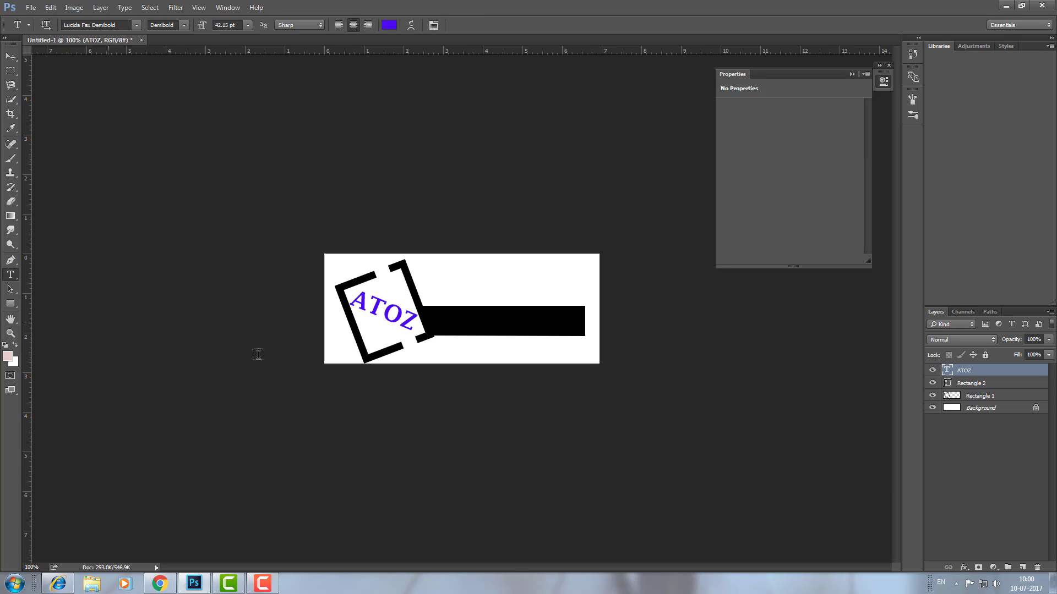
click(443, 325)
text(SE)
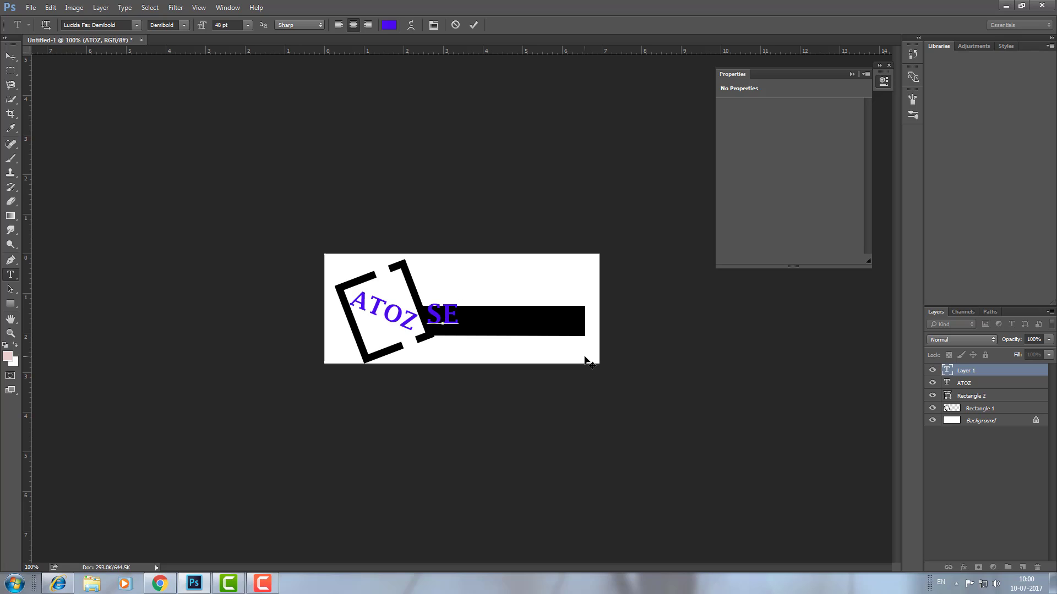
key(BackSpace)
text(ervice)
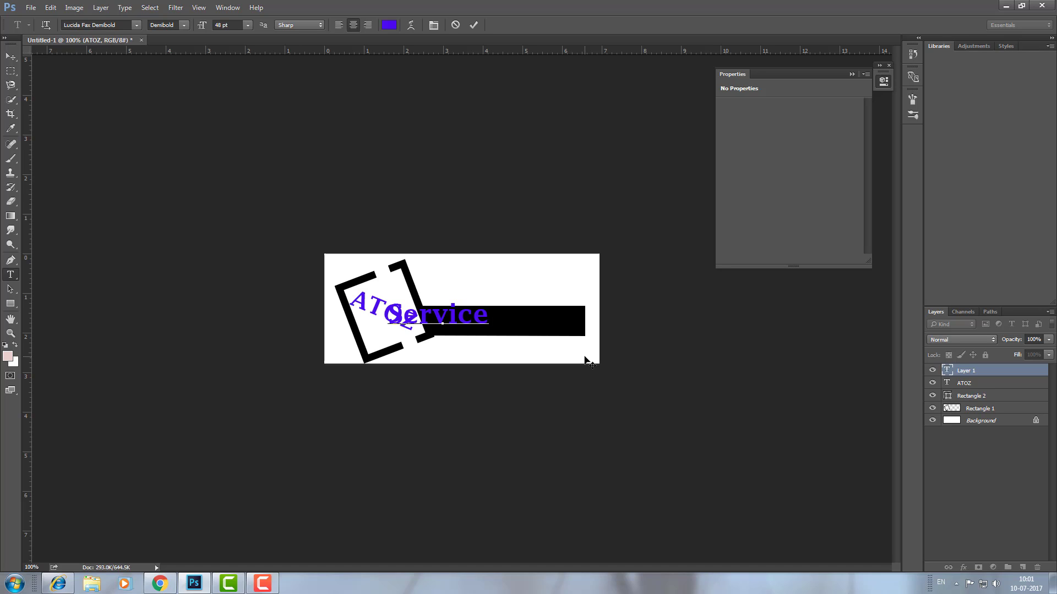
text( P)
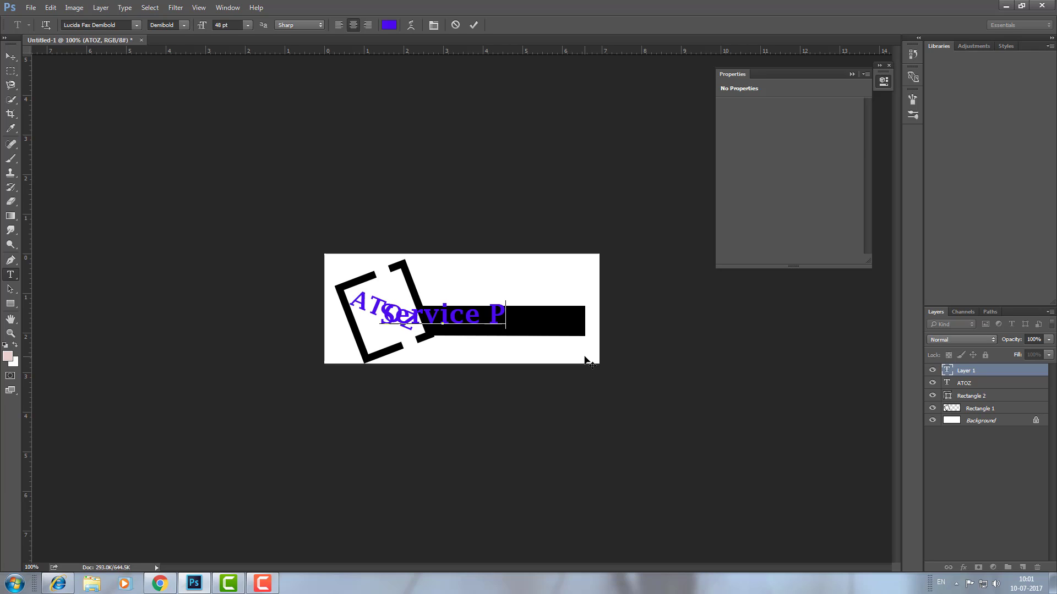
text(oin)
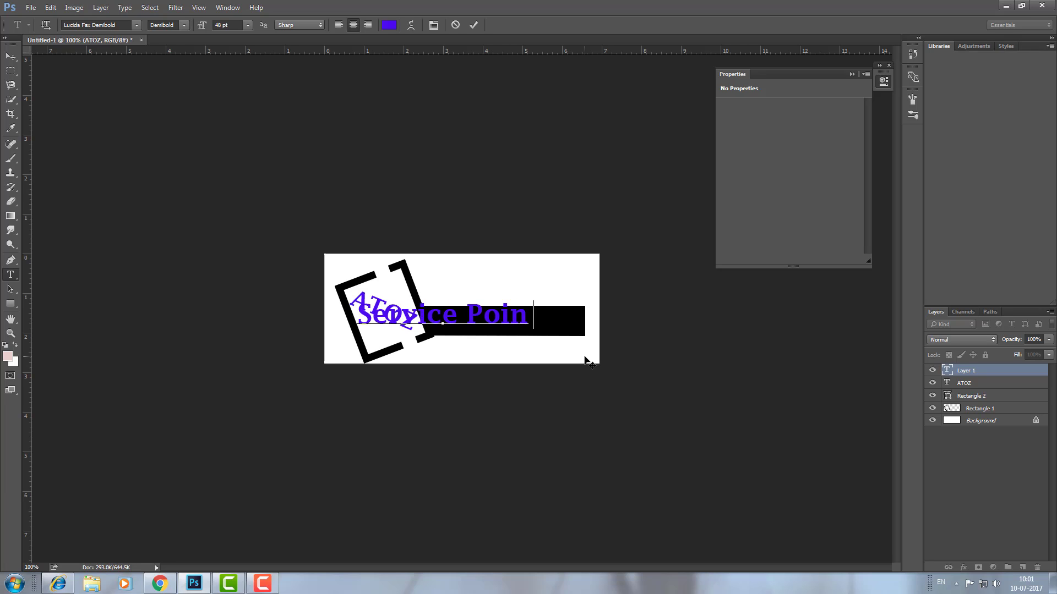
text(t.com)
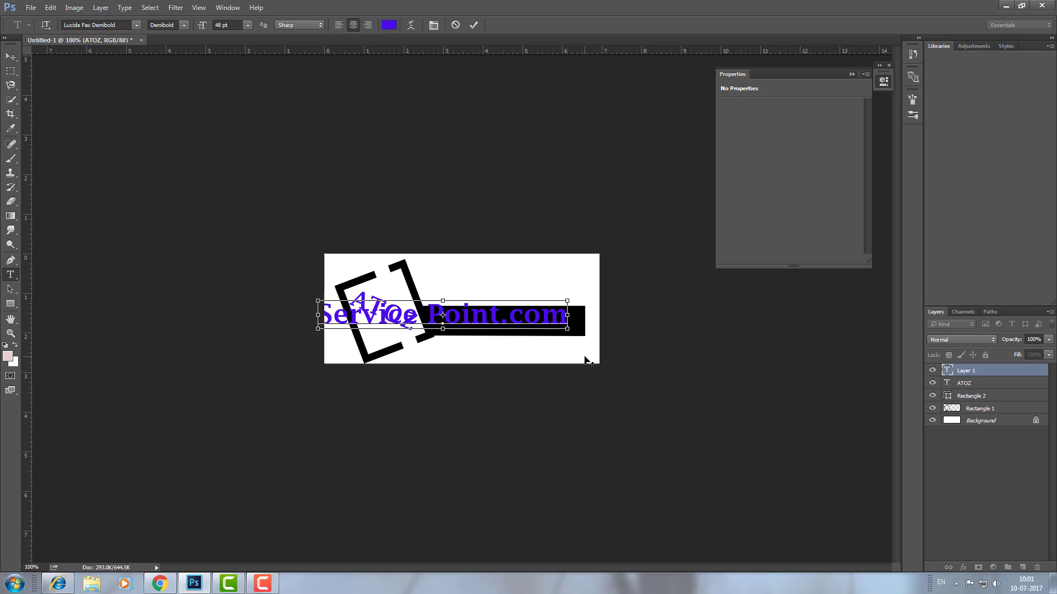
Set the Service Point.com text to 30 pt and move it right so it lies on the black bar.
key(ctrl+a)
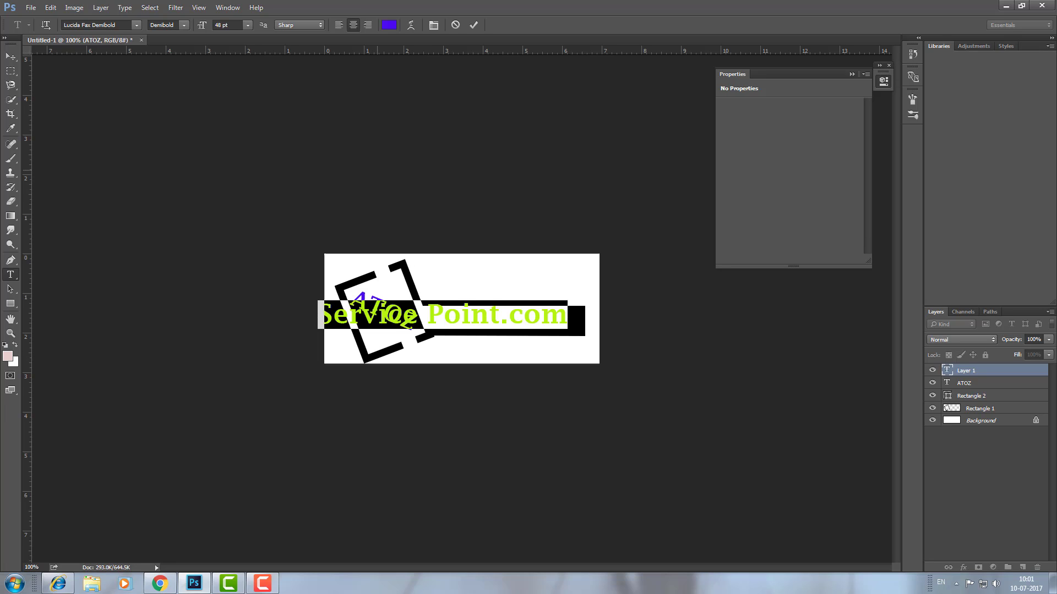
click(249, 25)
click(245, 54)
click(246, 25)
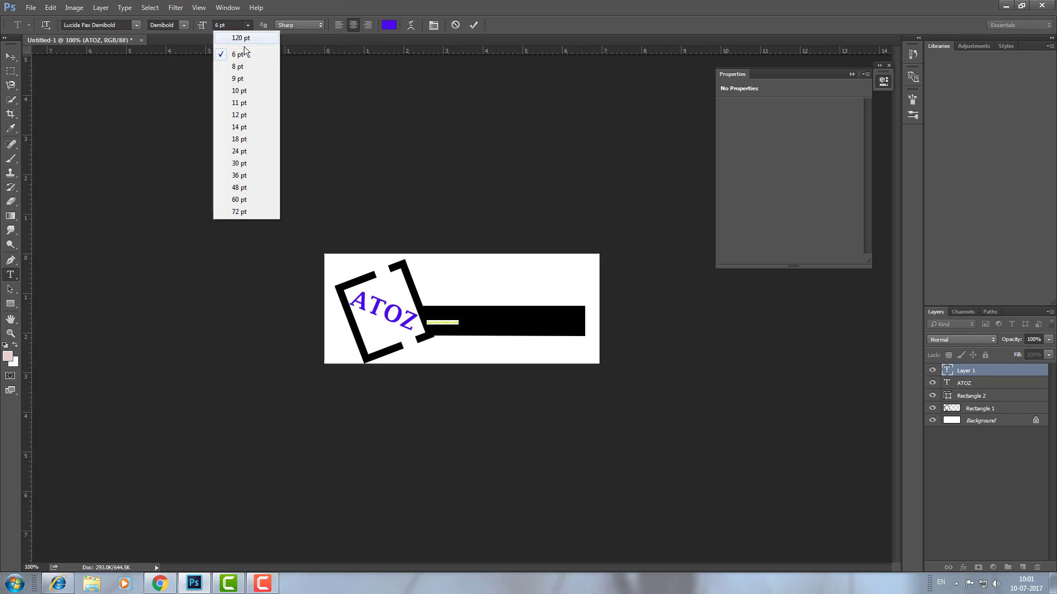
click(242, 126)
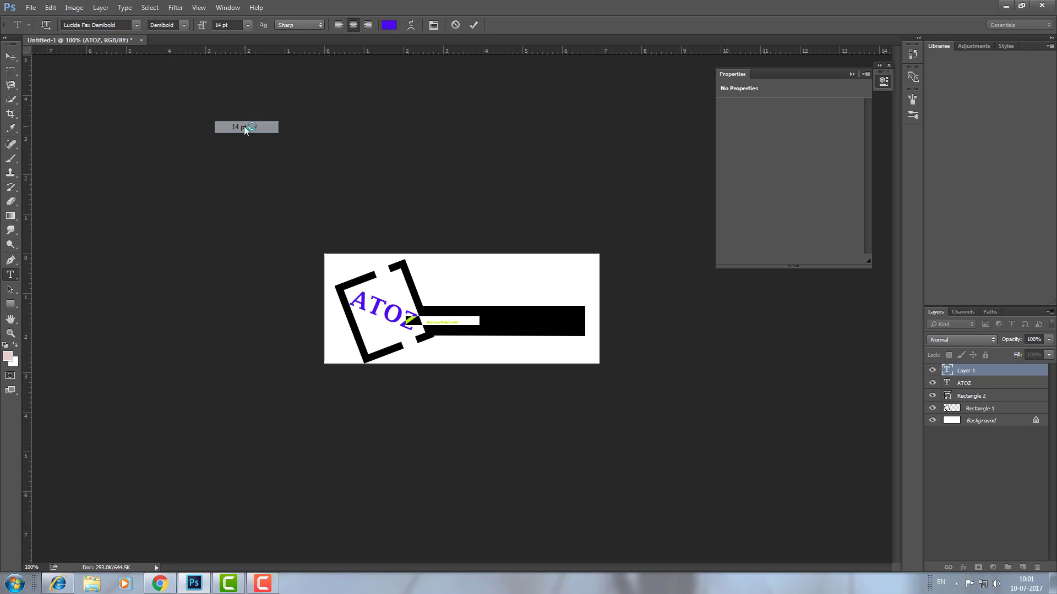
click(247, 25)
click(257, 163)
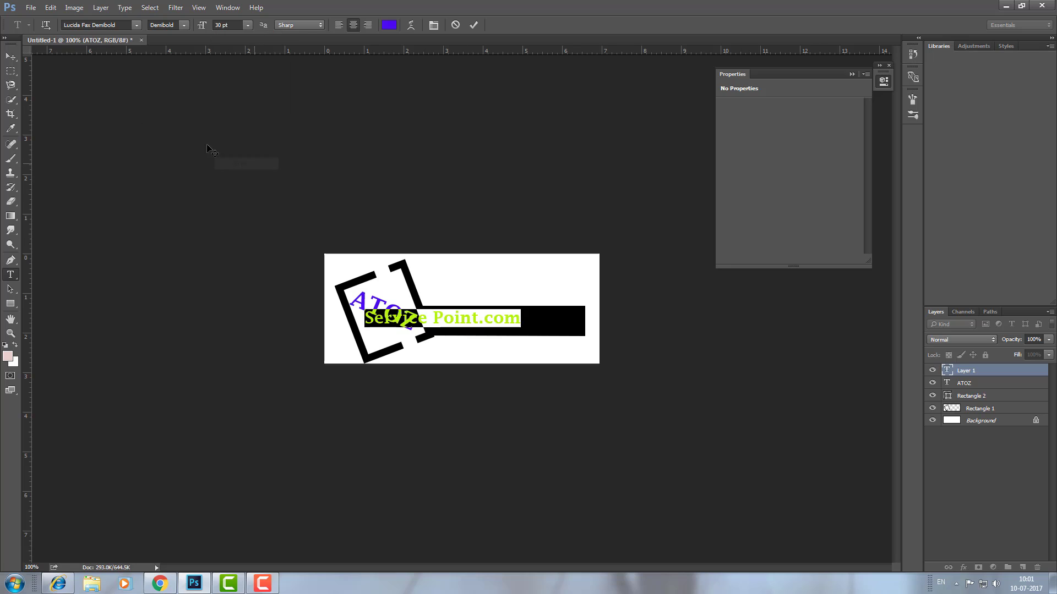
key(ctrl+Return)
key(v)
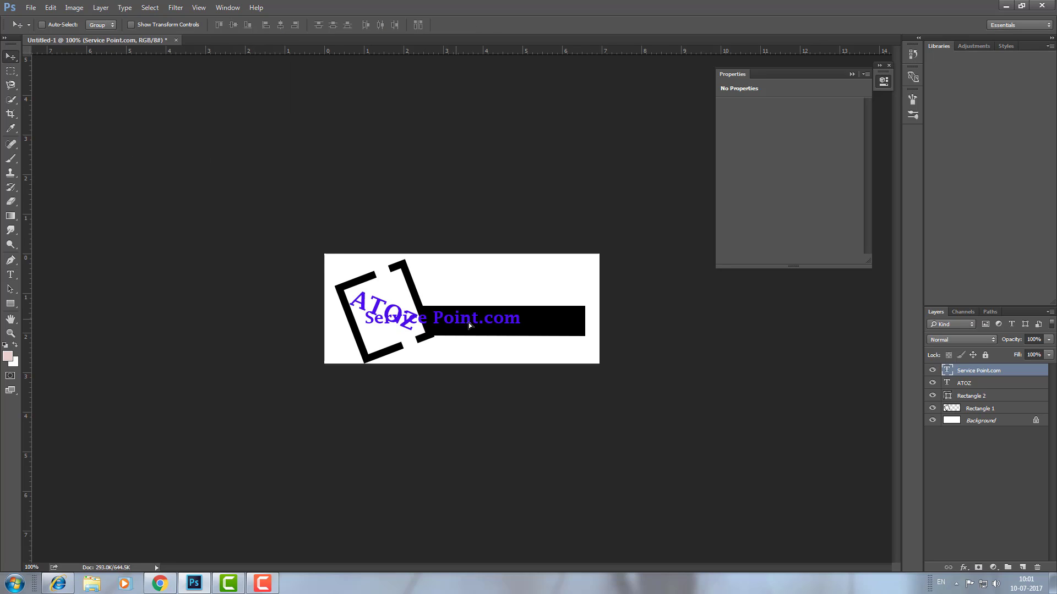
drag(469, 325, 516, 325)
Set the Service Point.com text on the bar to 24 pt and colour it white (ffffff).
click(10, 274)
click(454, 321)
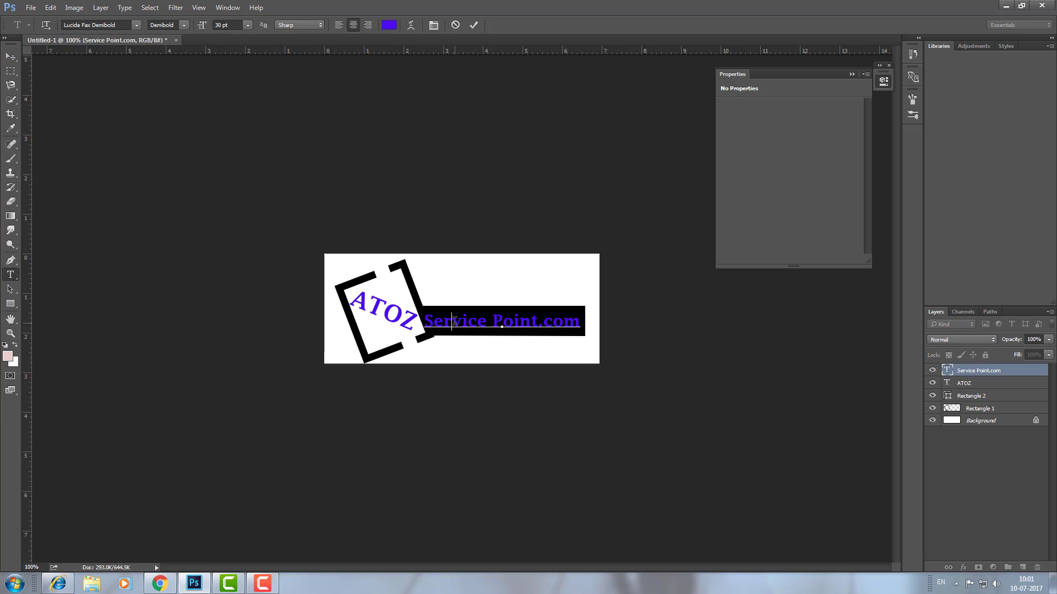
key(ctrl+a)
click(247, 25)
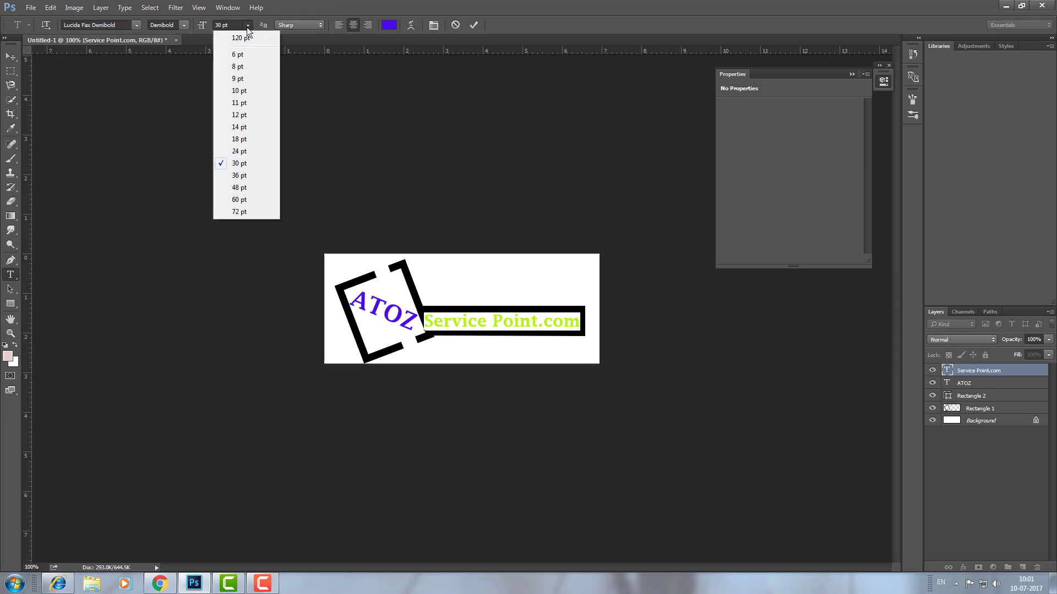
click(247, 153)
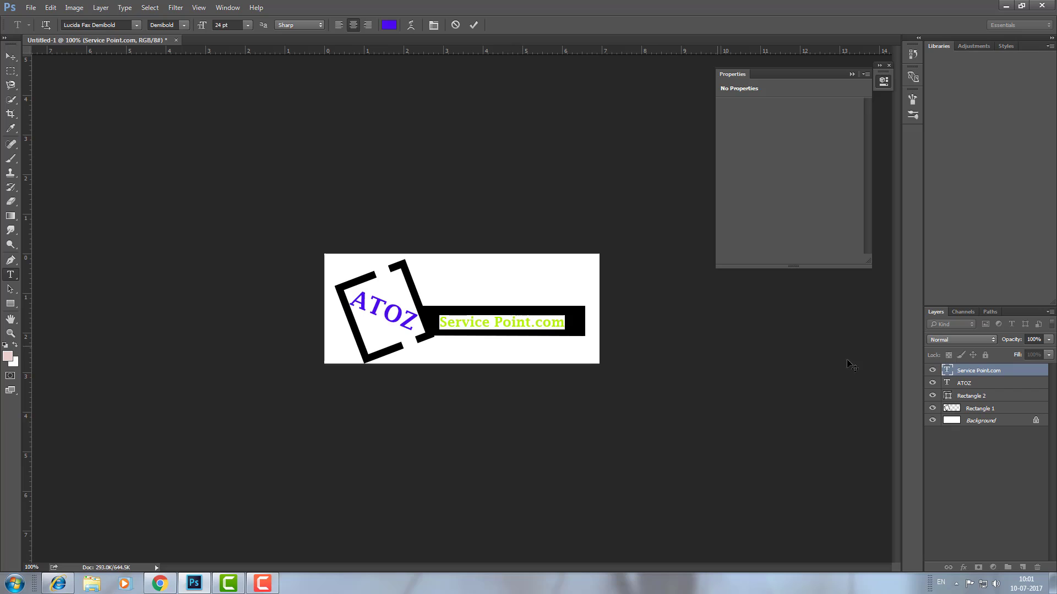
click(390, 25)
text(ffffff)
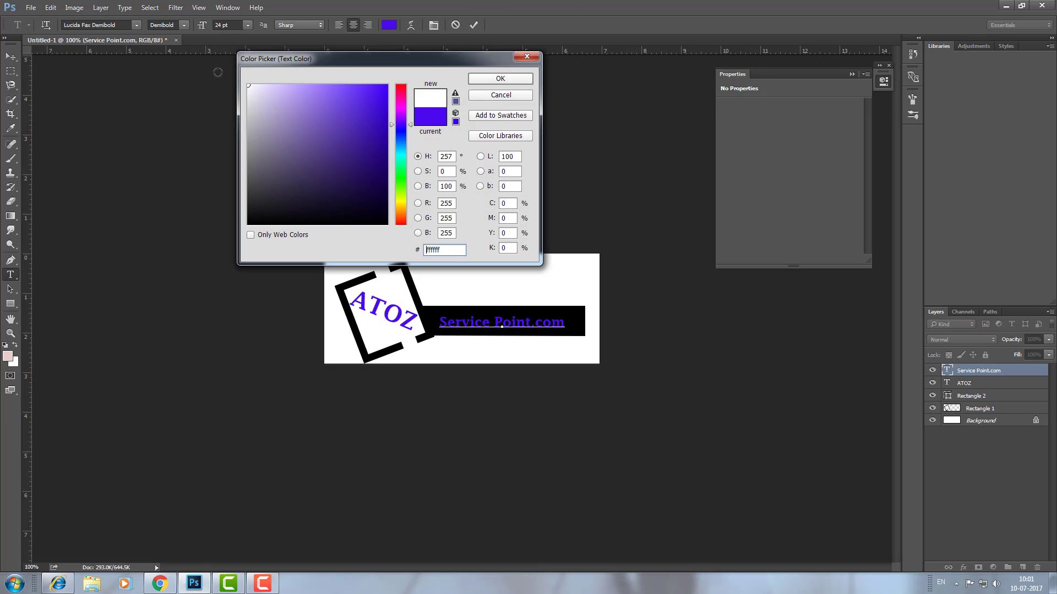
click(499, 79)
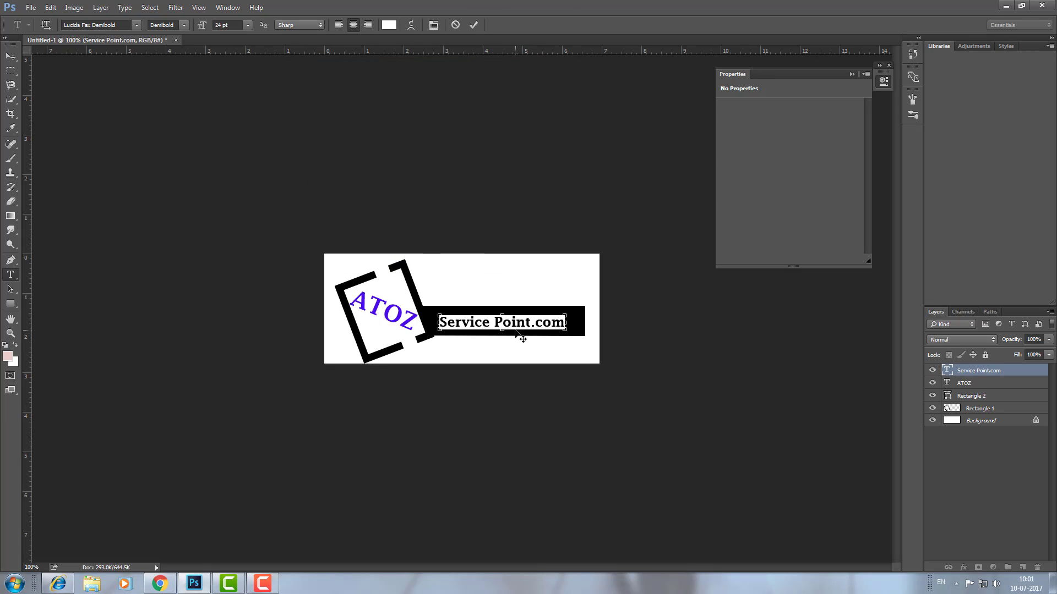
Scale the Service Point.com text to about 112% within the bar, shifting it slightly up and right, and collapse the Properties and Character panels.
key(ctrl+t)
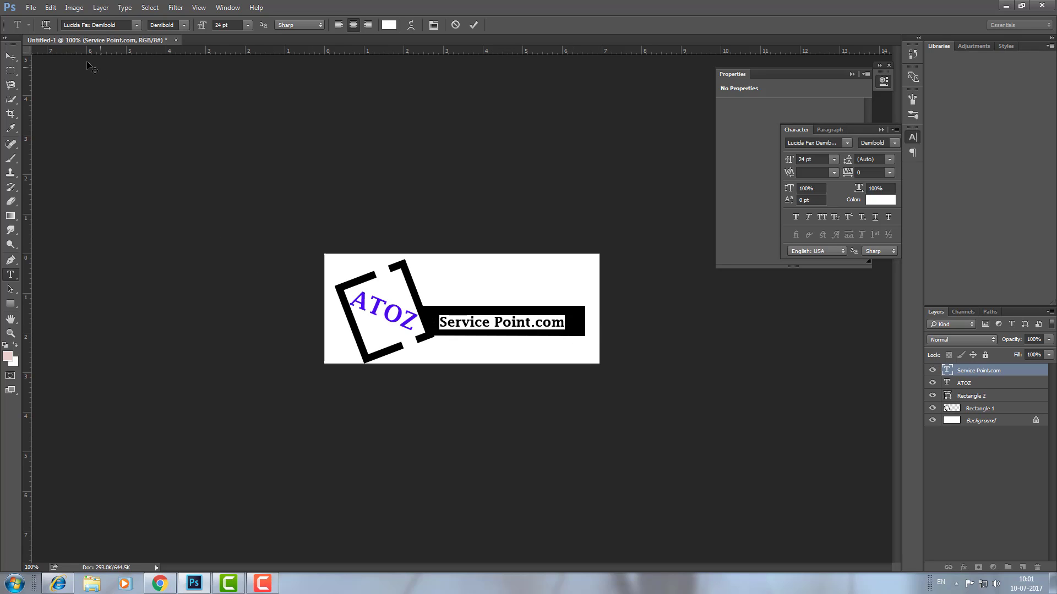
click(11, 58)
key(ctrl+t)
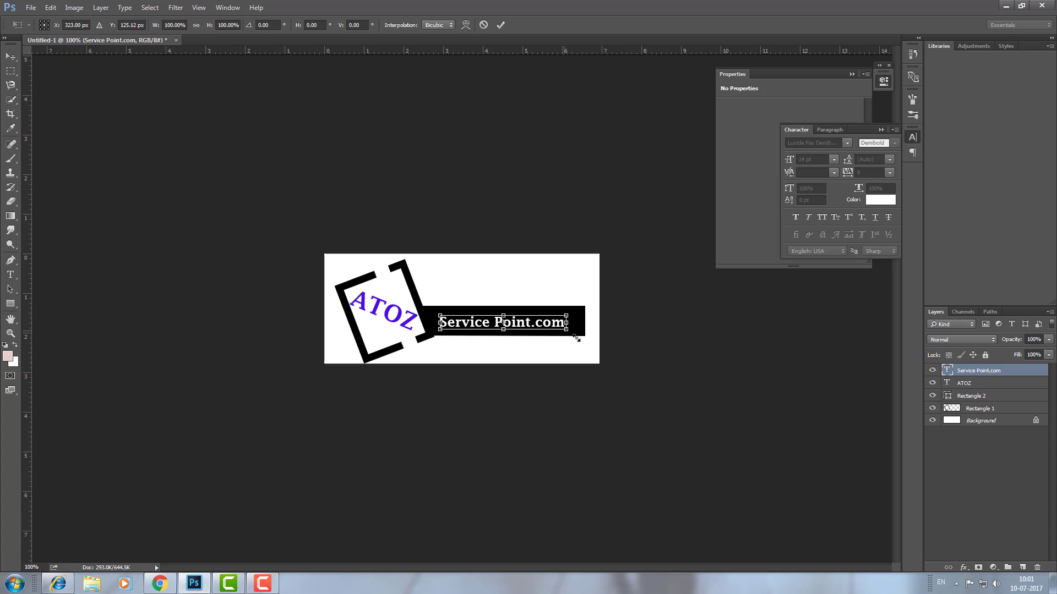
drag(564, 329, 545, 321)
key(Return)
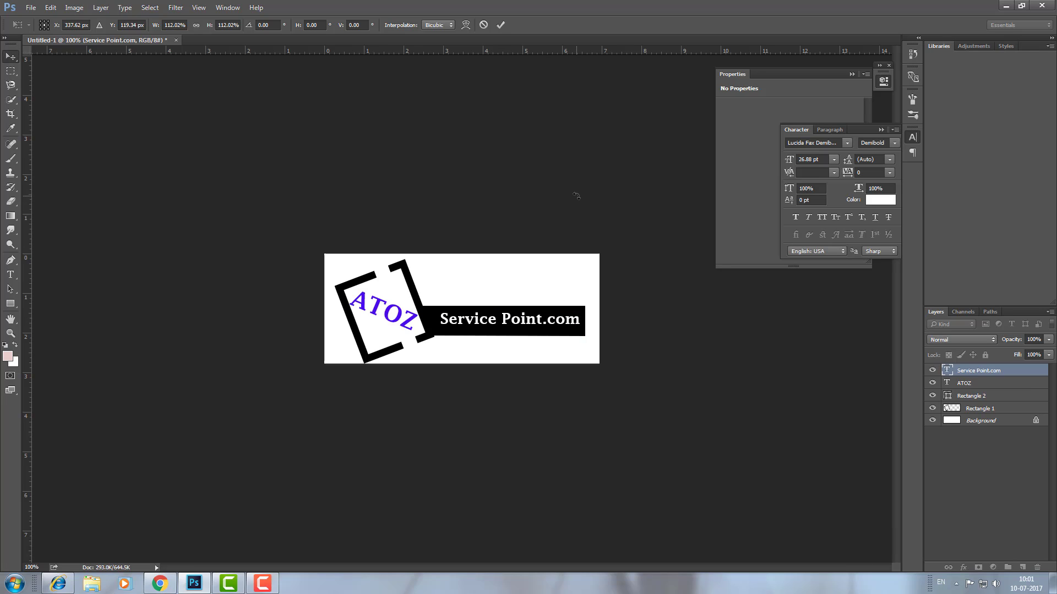
click(851, 73)
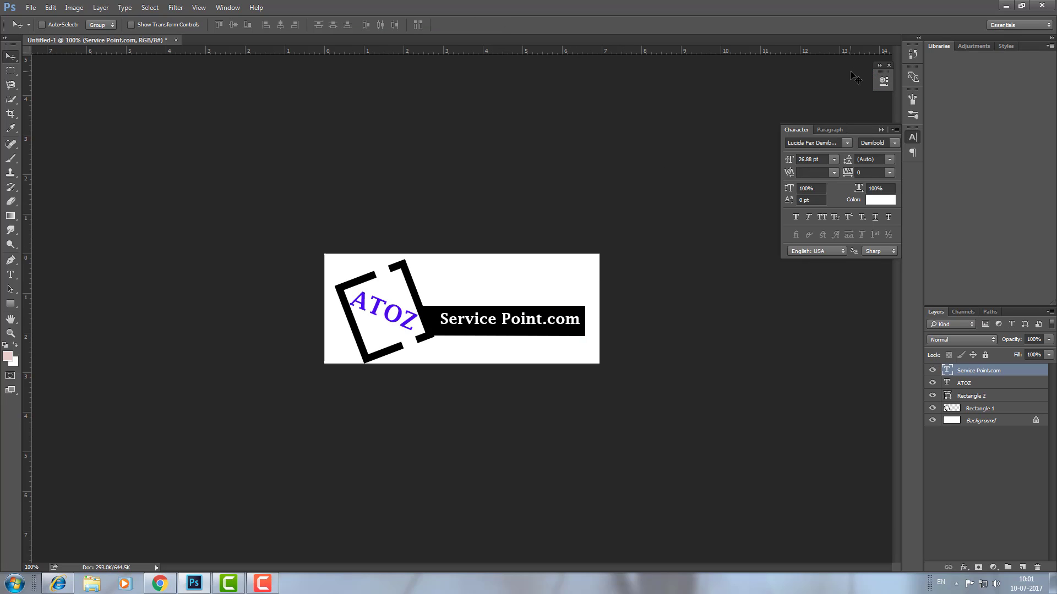
click(880, 131)
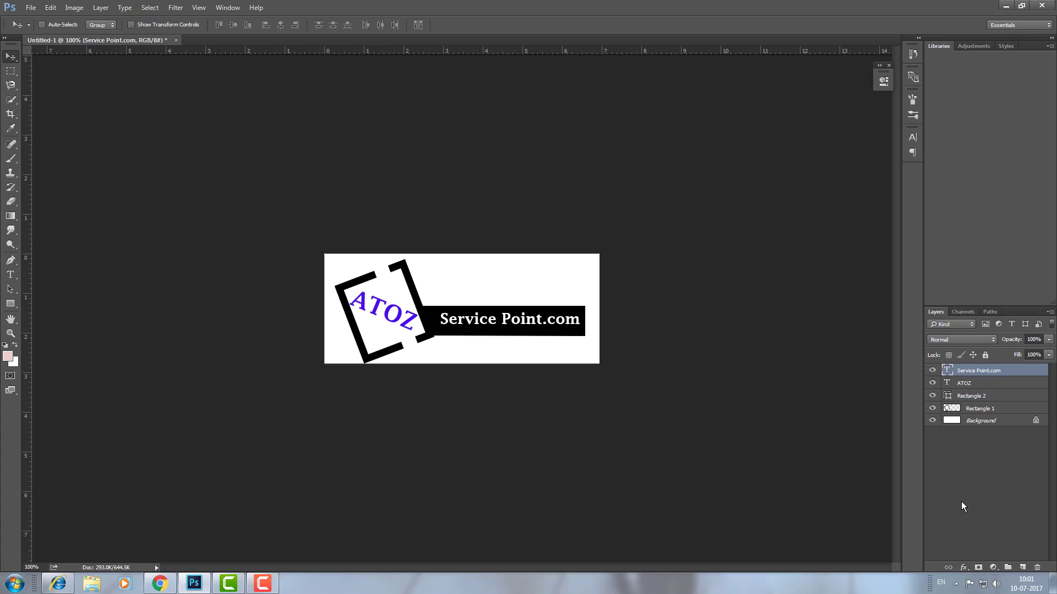
Hide the Background layer and save the transparent logo to the Desktop as a PNG named "atoz logo".
click(932, 421)
click(30, 7)
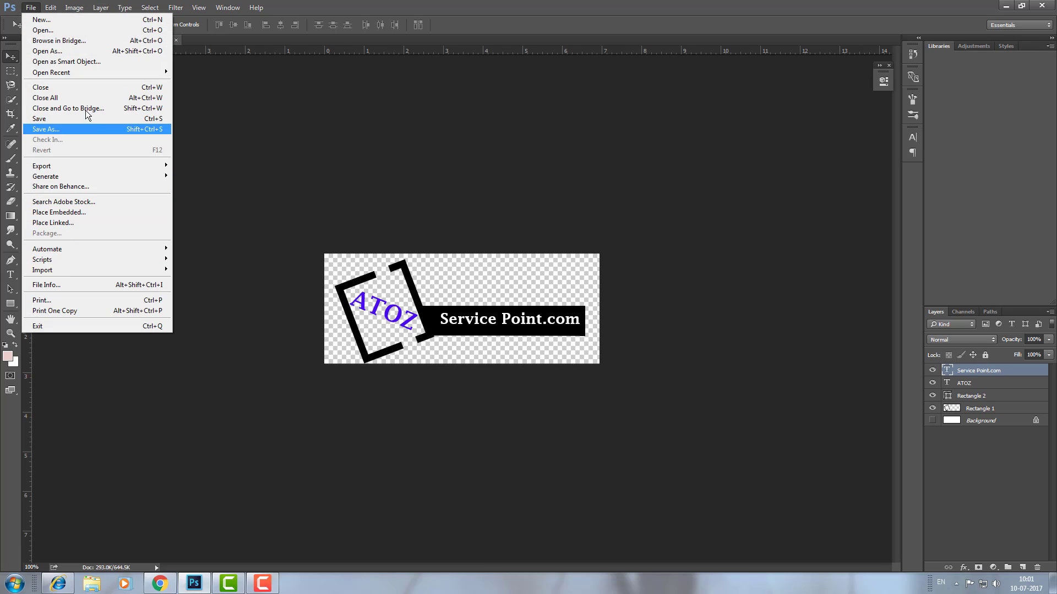
click(84, 128)
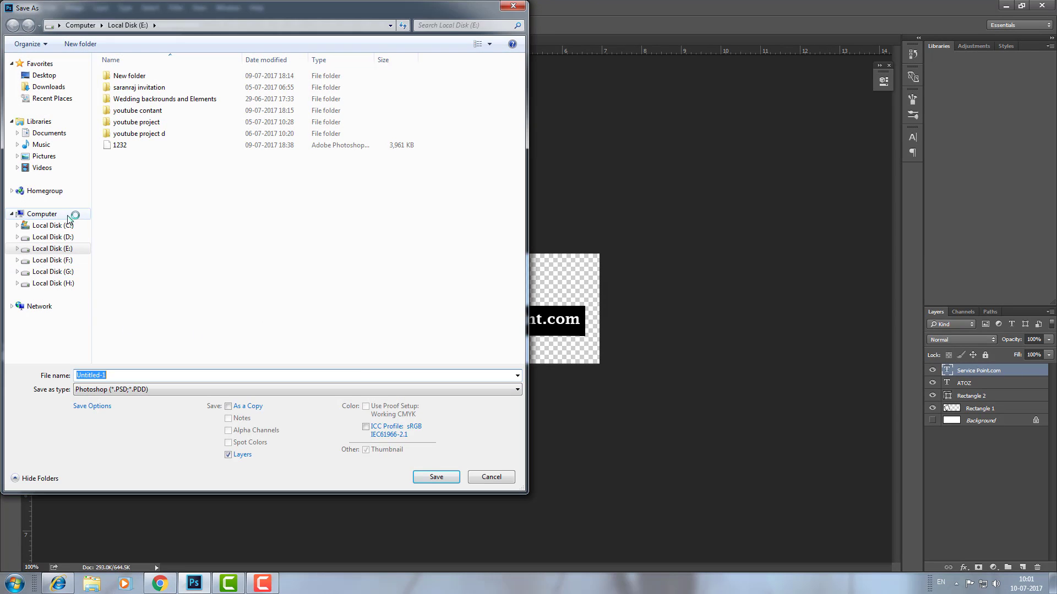
click(53, 77)
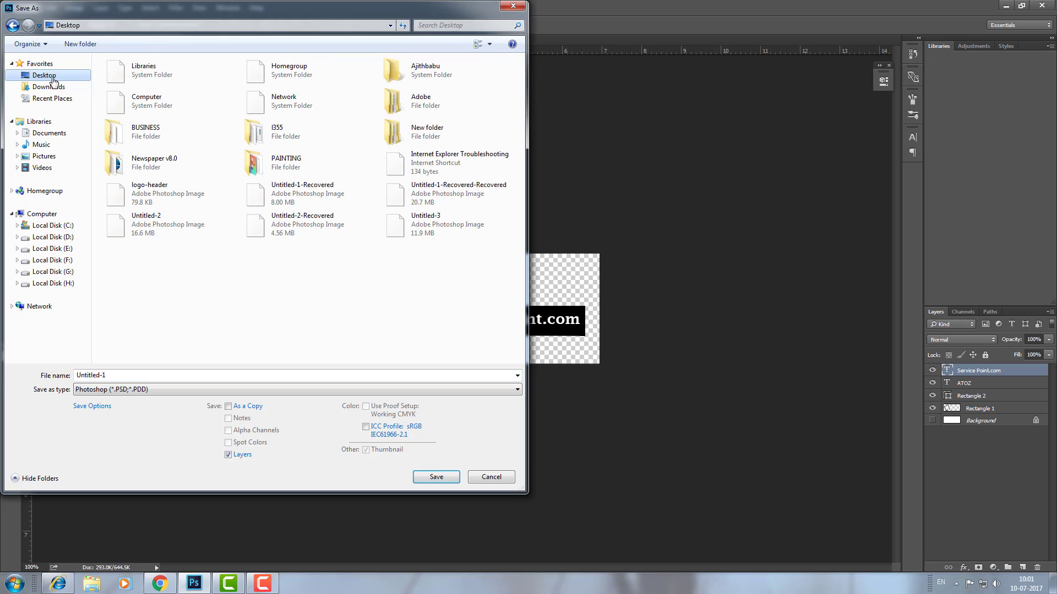
click(165, 389)
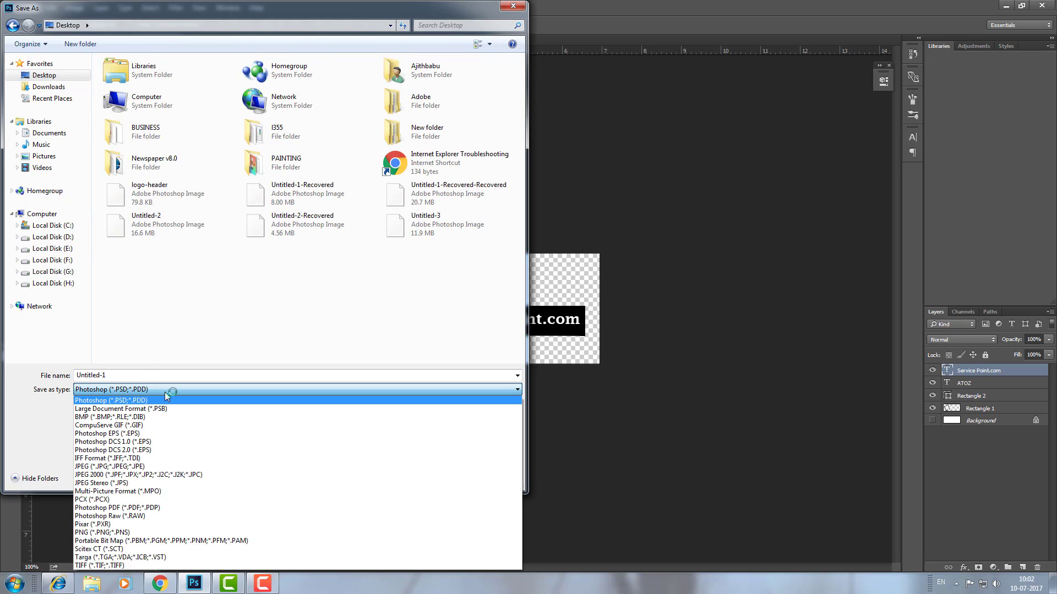
key(p)
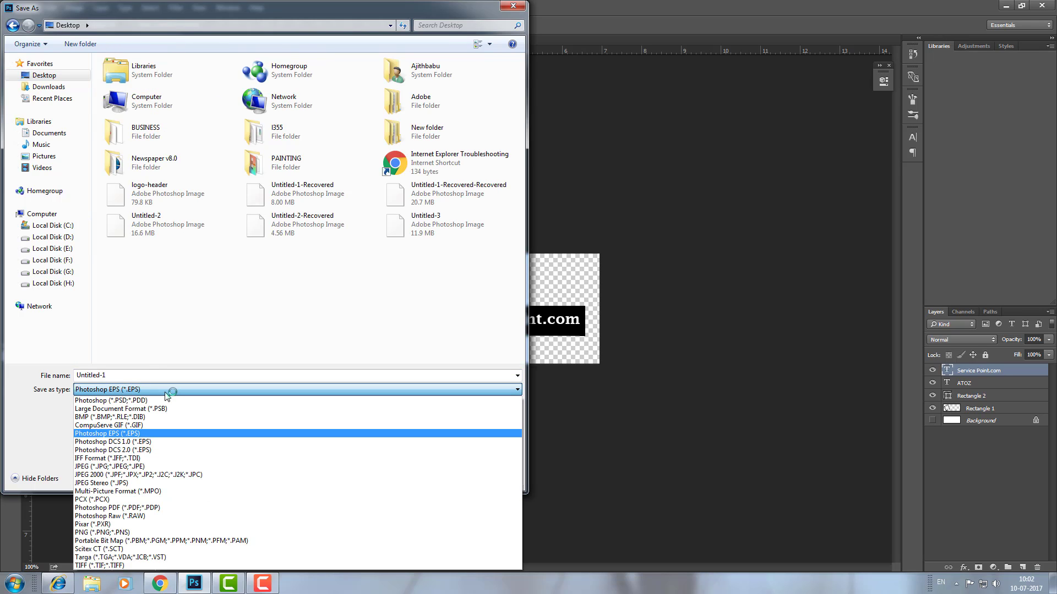
click(150, 533)
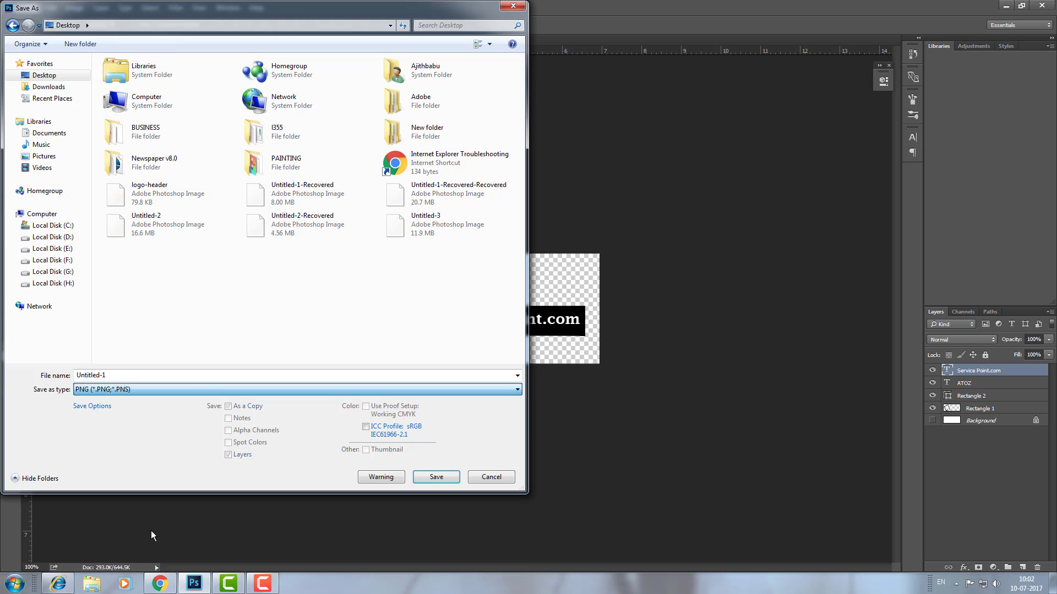
double_click(90, 375)
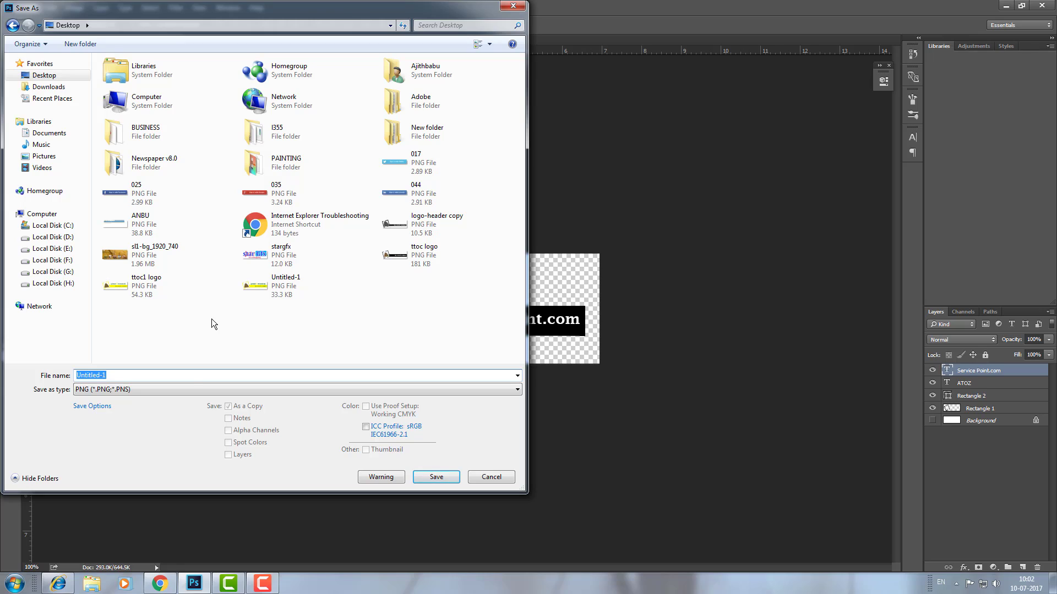
text(atoz logo)
click(442, 475)
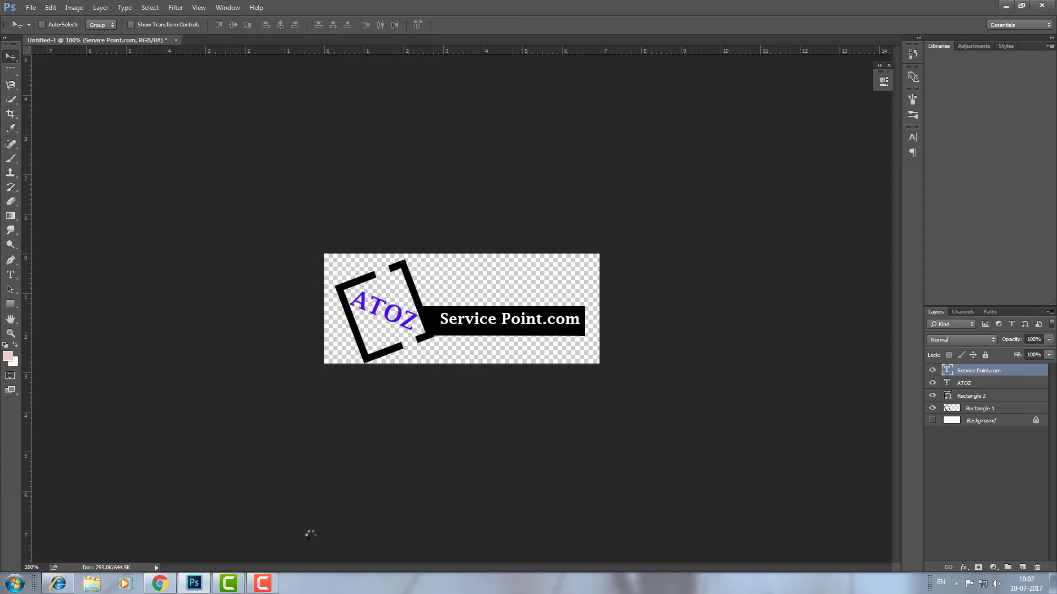
click(554, 183)
Switch to Chrome and open the Newspaper theme panel from the WordPress dashboard of atozservicepoint.com.
click(160, 583)
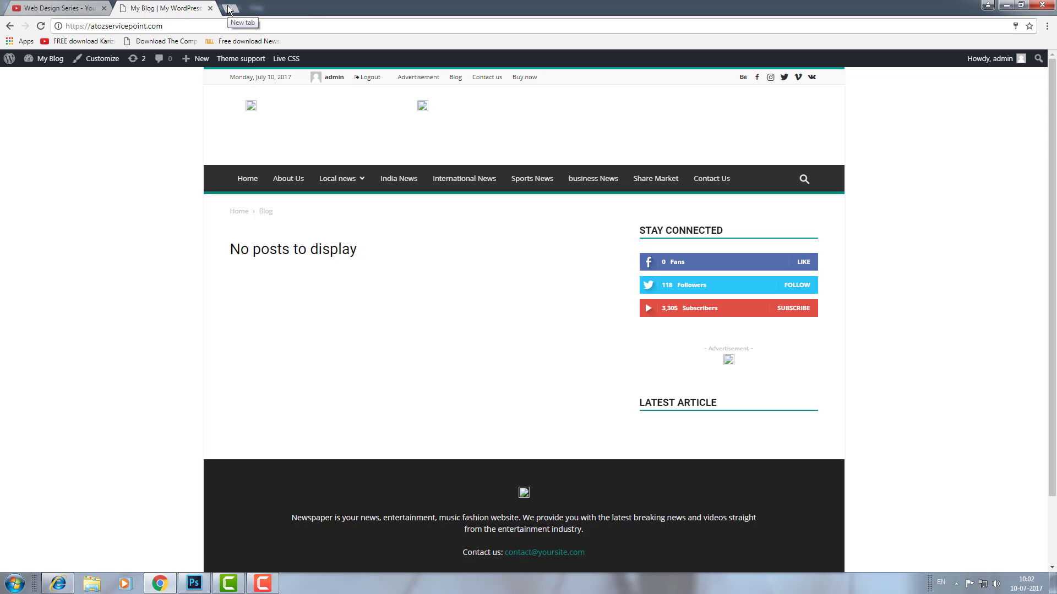
mouse_move(58, 63)
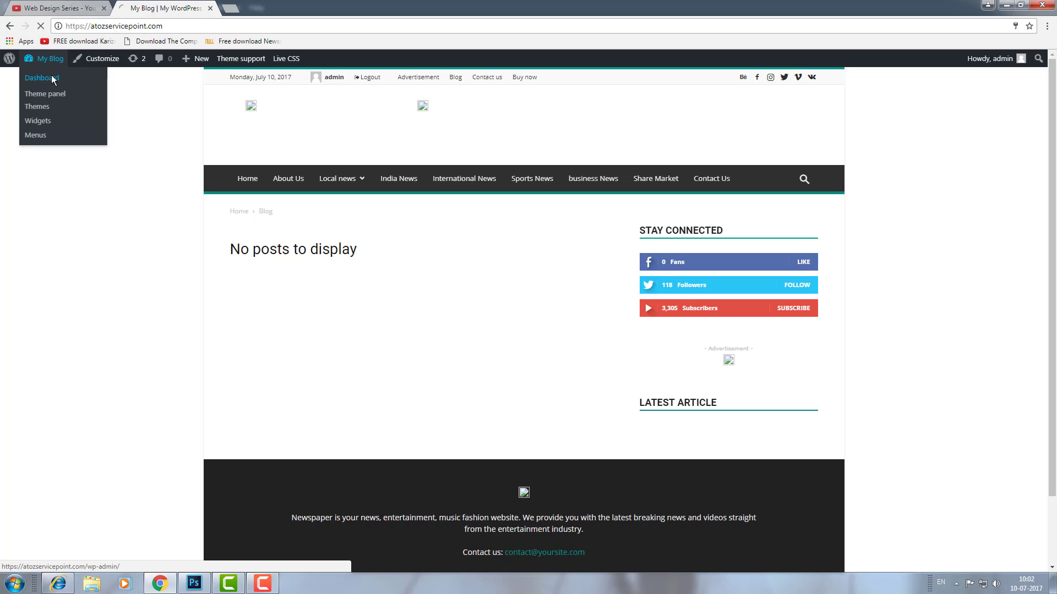
click(52, 80)
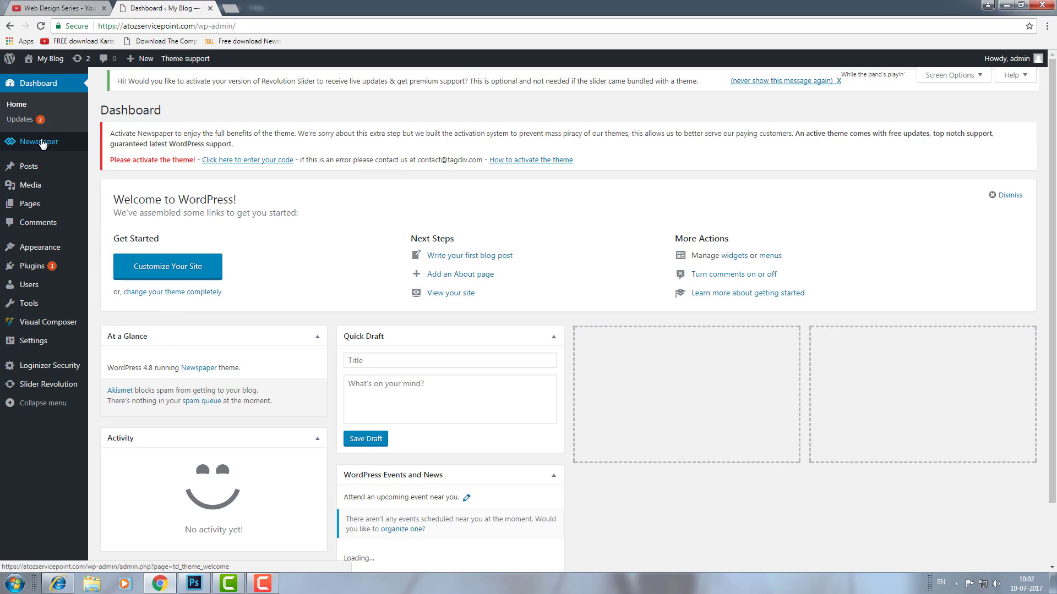
mouse_move(43, 144)
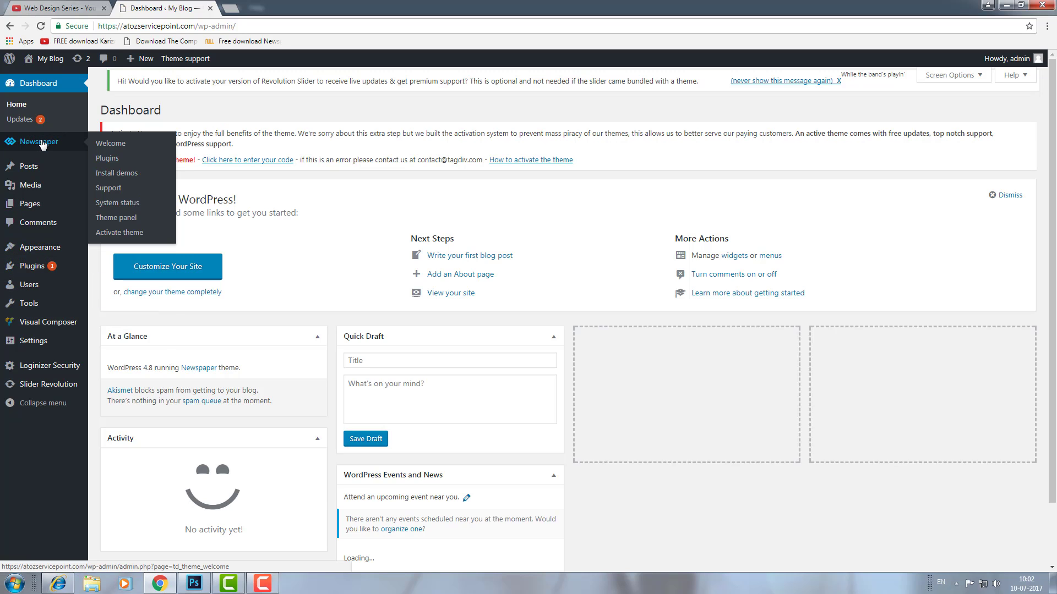
click(132, 219)
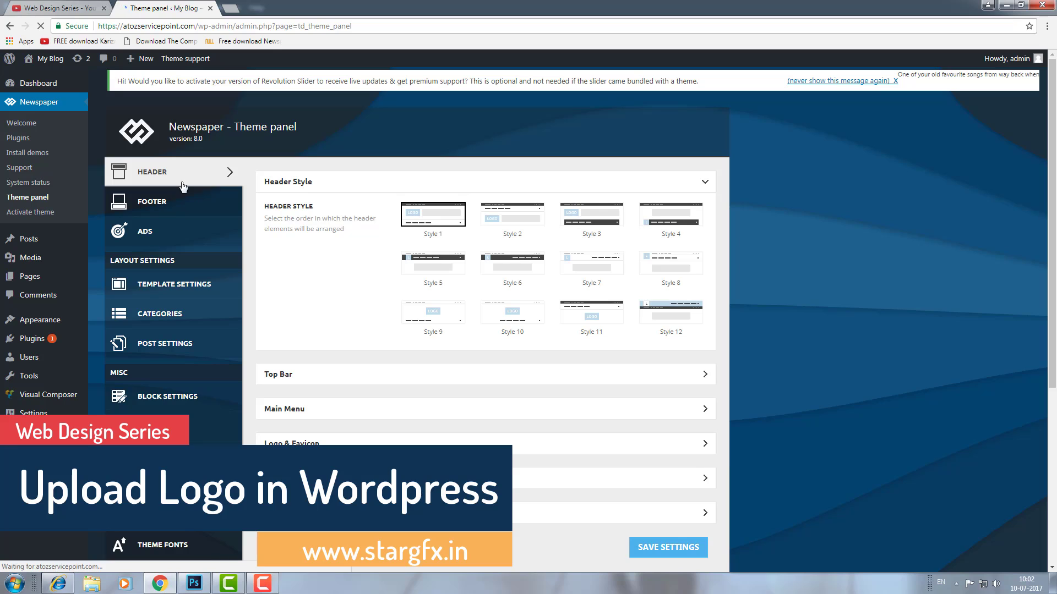
In the header's Logo & Favicon settings, upload "atoz logo" from the Desktop as the main logo at Medium 300 × 120 size.
click(297, 408)
scroll(324, 387, down, 5)
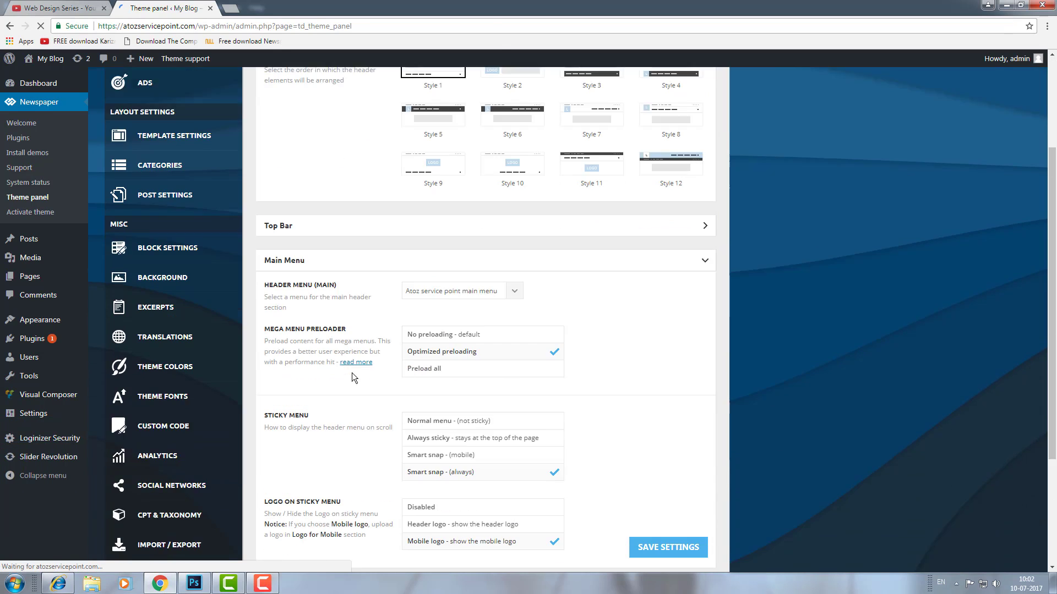
click(331, 469)
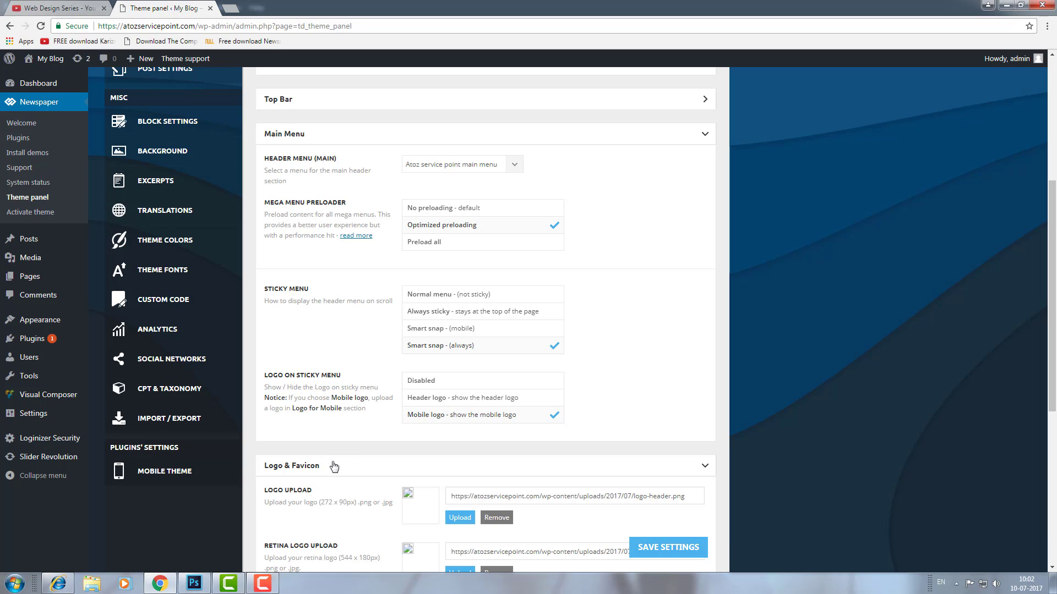
scroll(393, 369, down, 5)
click(467, 244)
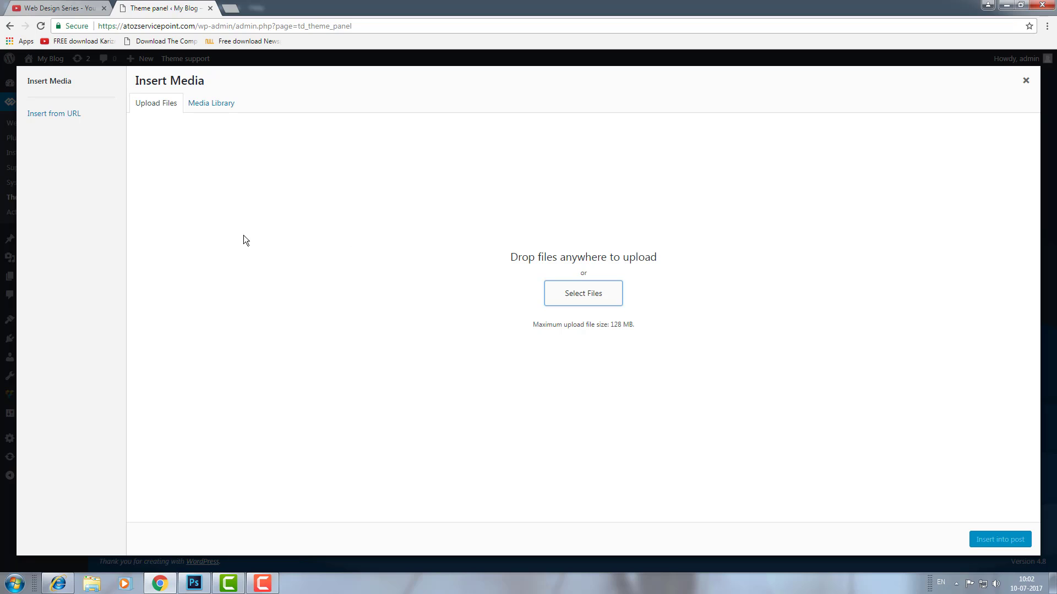
click(43, 76)
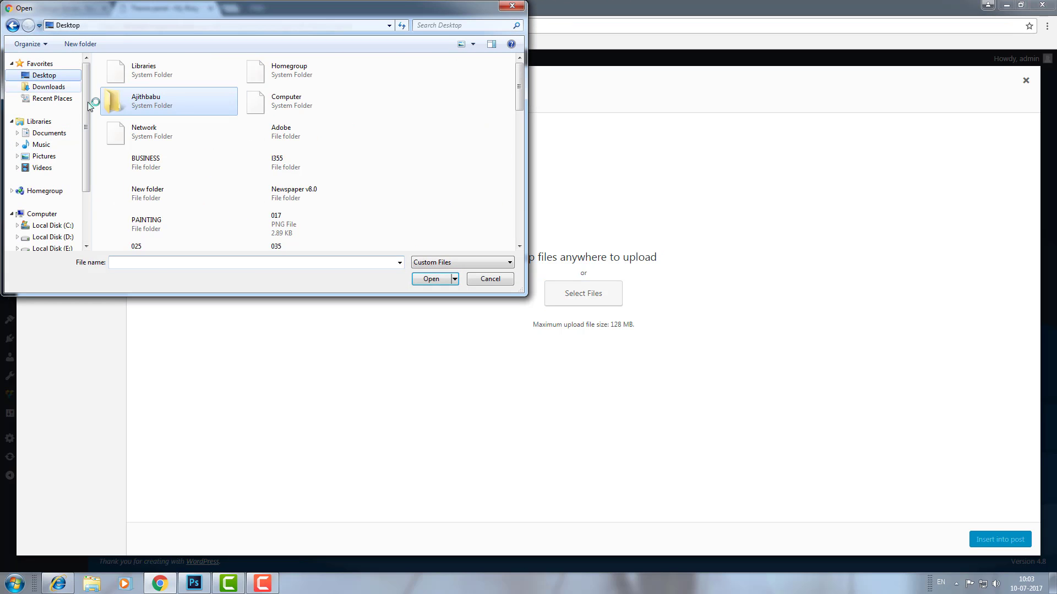
click(255, 227)
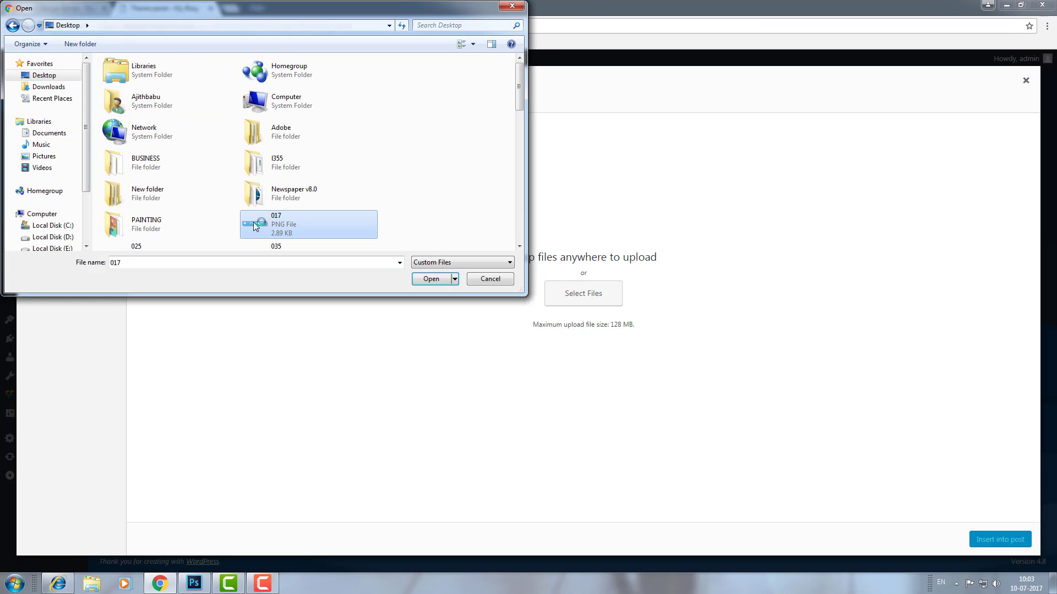
scroll(255, 227, down, 5)
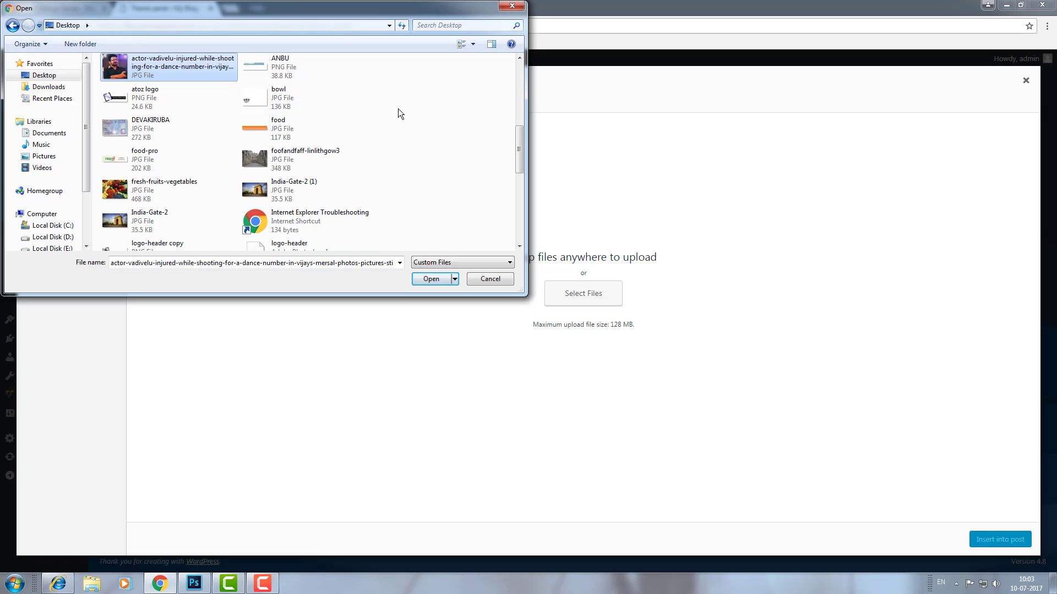
click(297, 67)
double_click(163, 92)
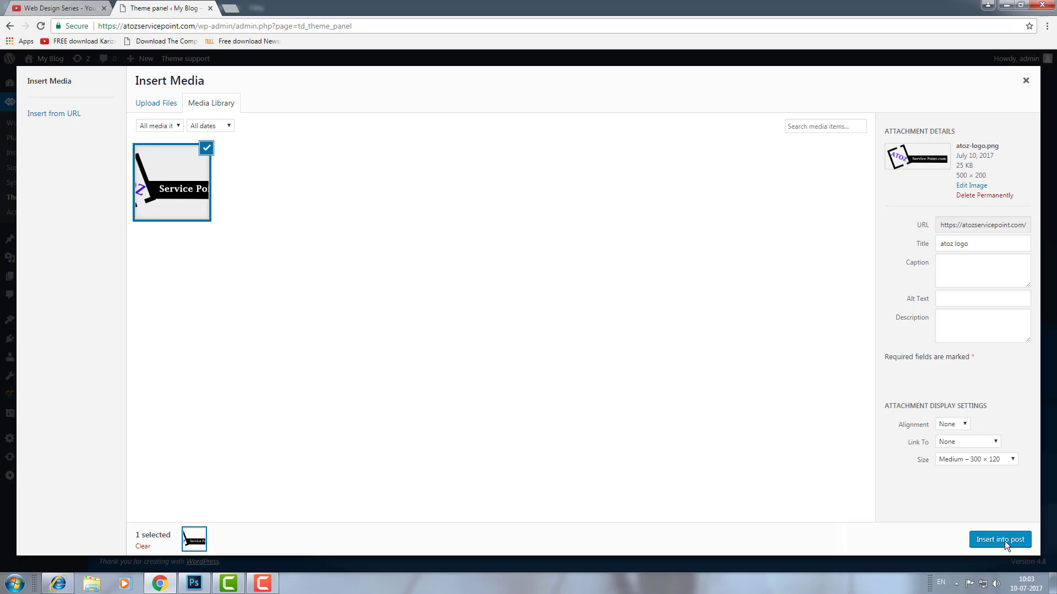
click(1005, 540)
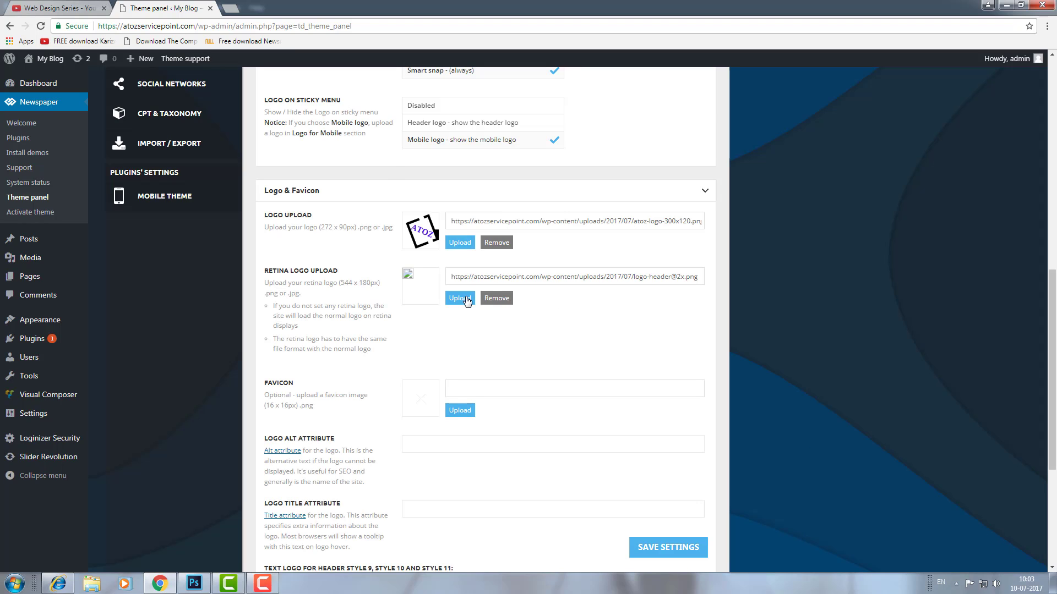
Set the header's retina logo to the atoz logo from the media library and save the theme settings.
click(463, 298)
click(153, 204)
click(988, 539)
scroll(443, 399, down, 5)
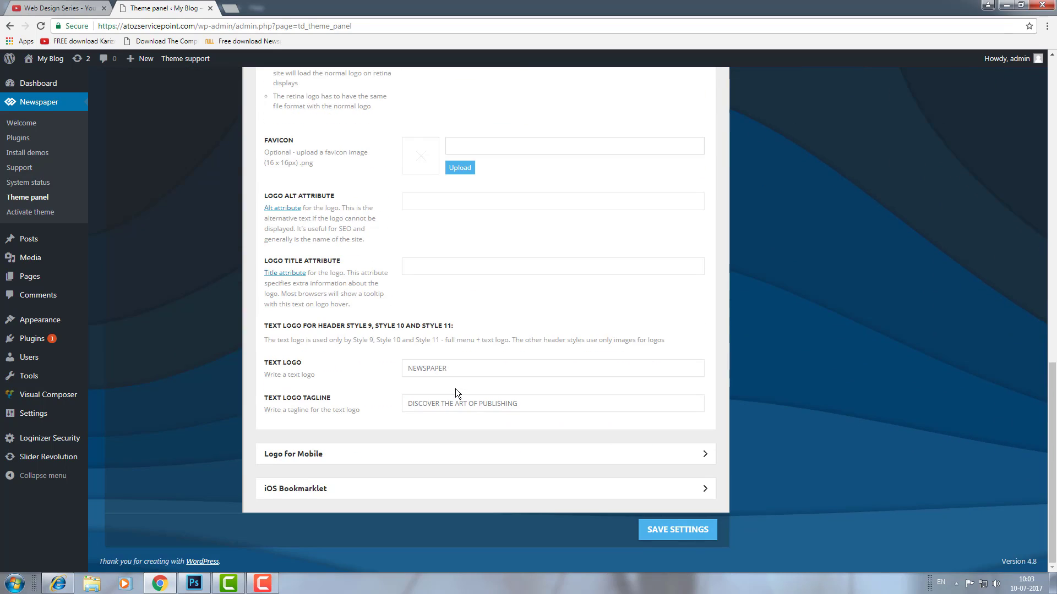
click(688, 532)
Open the site's front page in a new browser tab and check the logos in its header and footer.
mouse_move(44, 58)
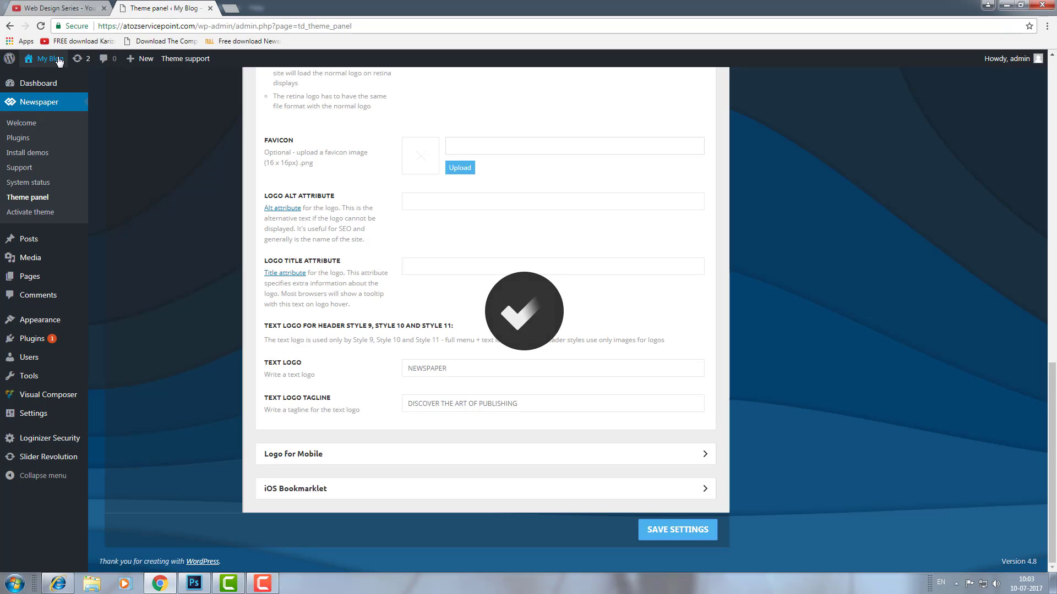
middle_click(35, 80)
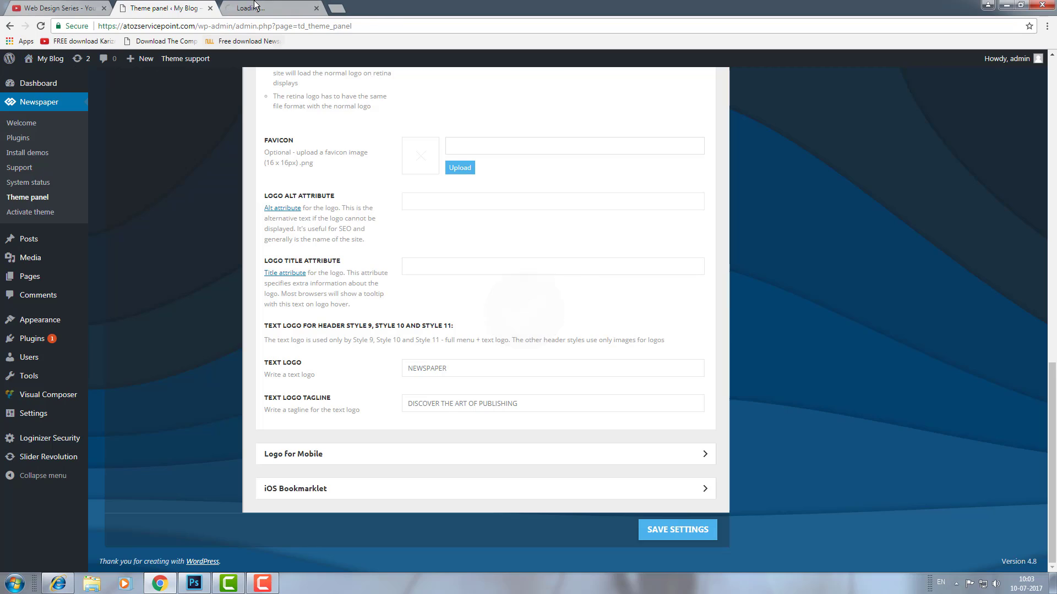
click(254, 7)
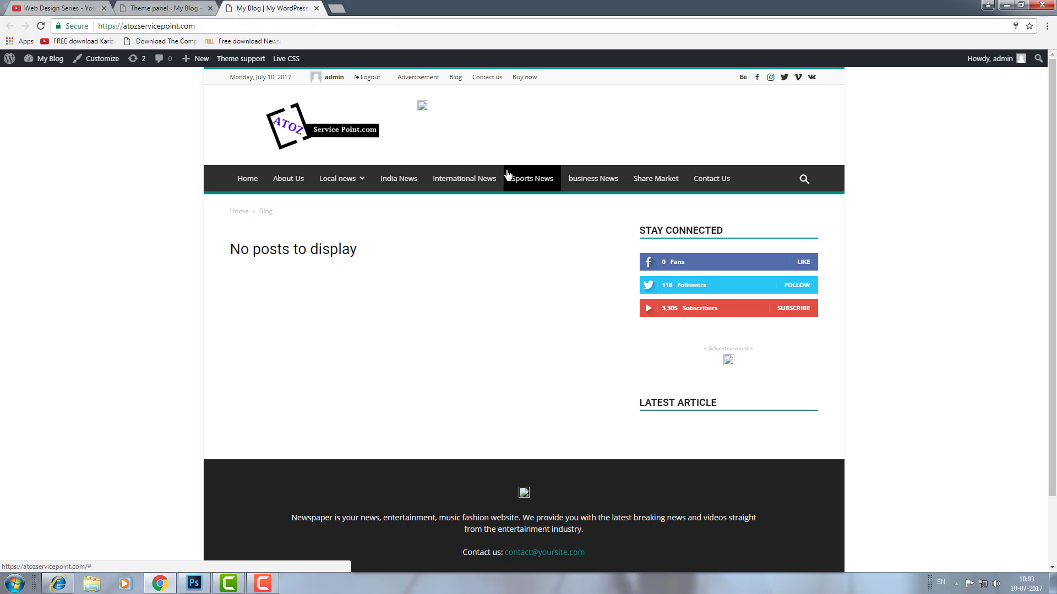
scroll(407, 295, down, 1)
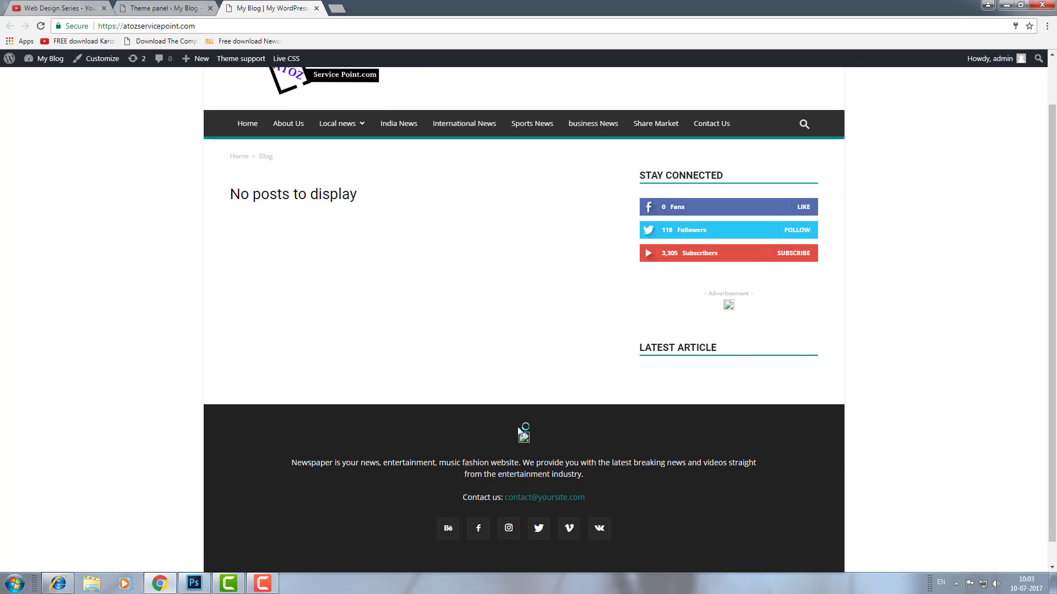
In the theme panel's Footer info content settings, set the footer logo to the atoz logo at Medium 300 × 120 size.
click(157, 8)
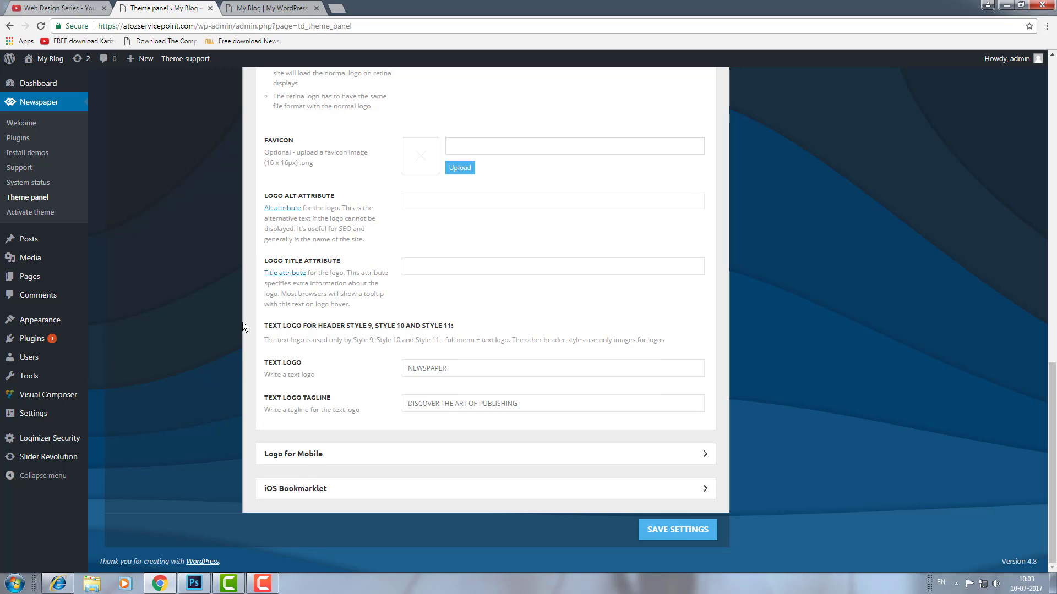
drag(1050, 366, 1045, 77)
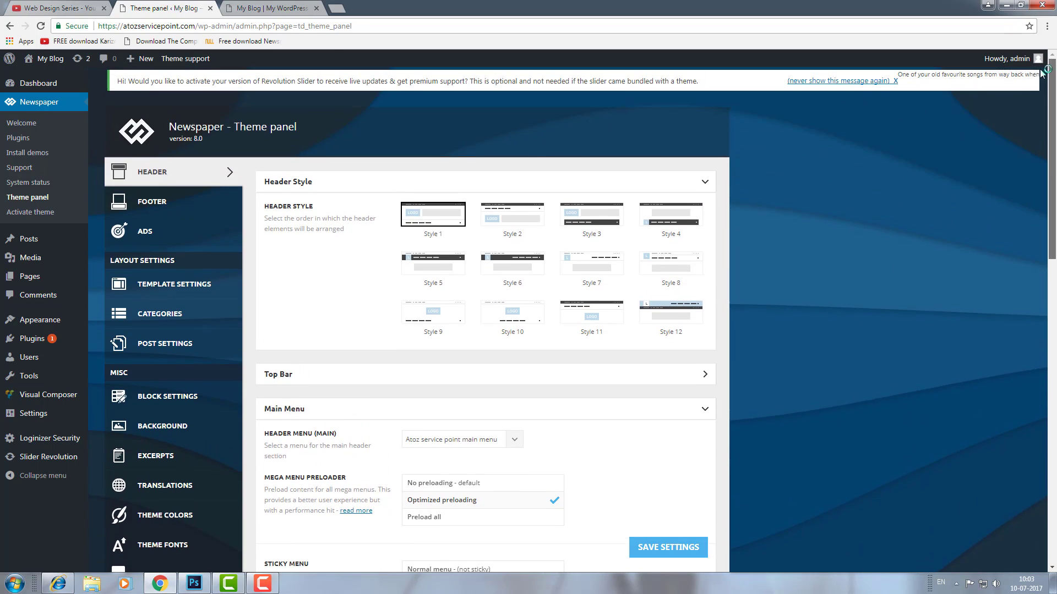
click(176, 201)
scroll(353, 330, down, 3)
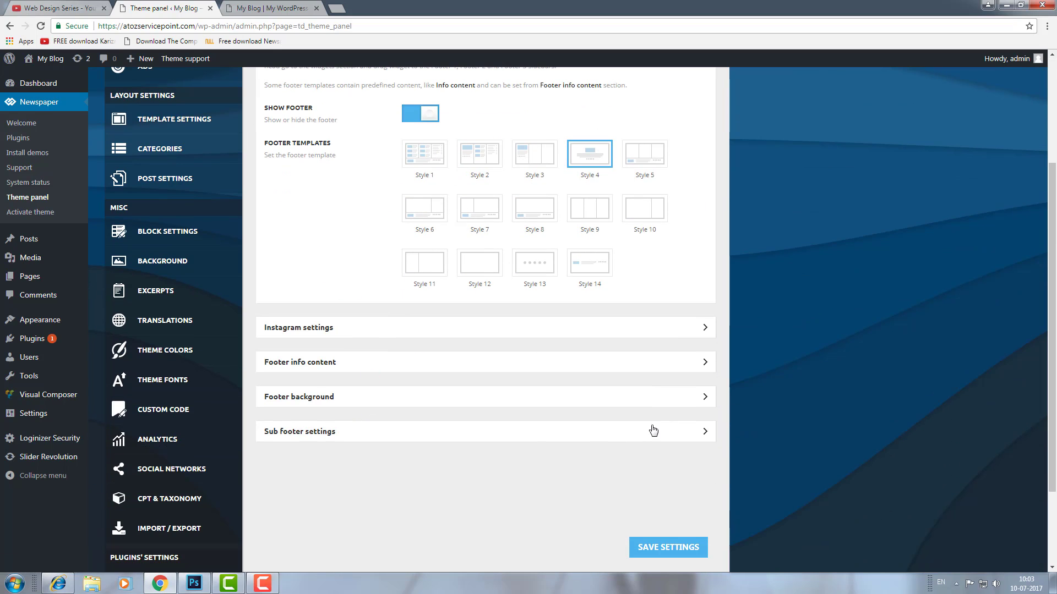
click(391, 364)
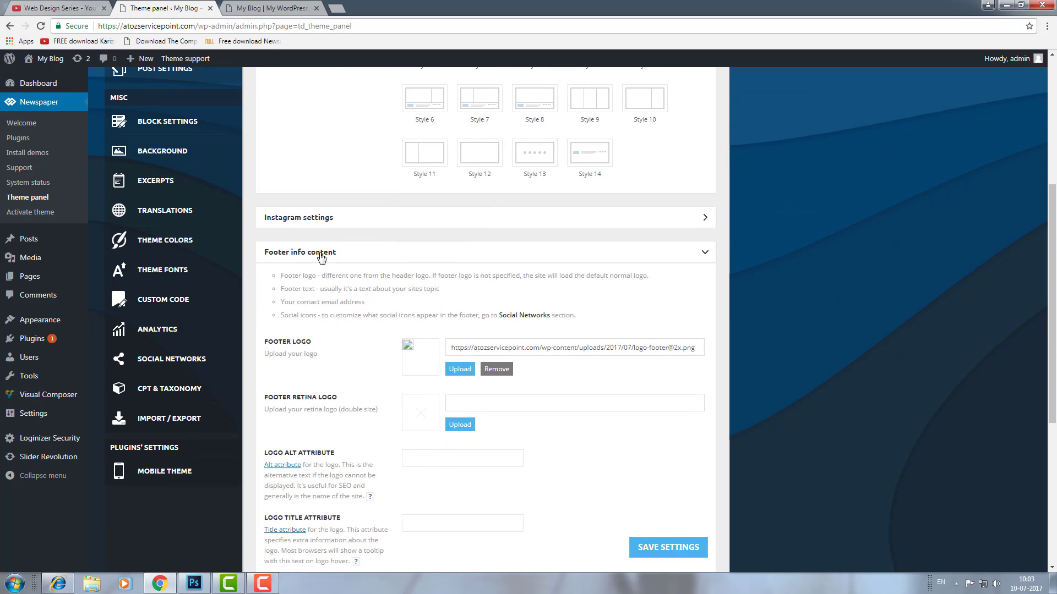
scroll(342, 317, down, 1)
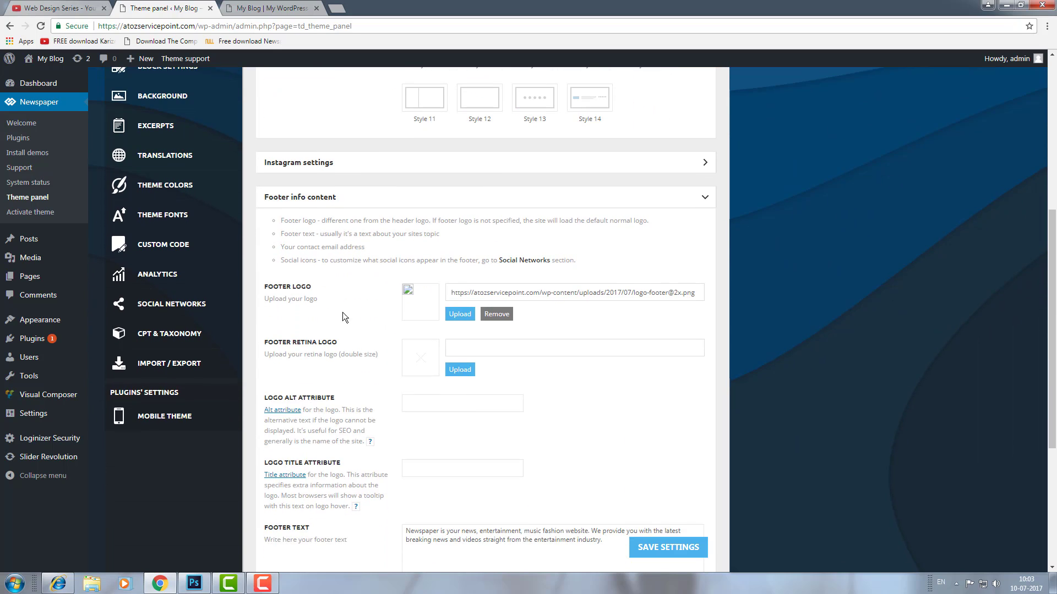
click(455, 315)
click(193, 190)
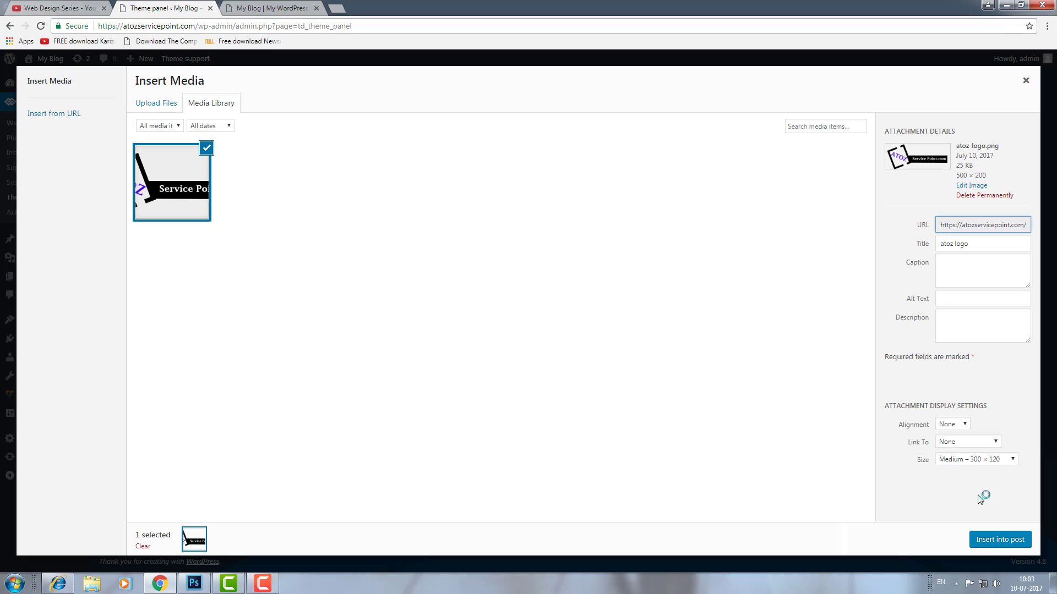
click(999, 540)
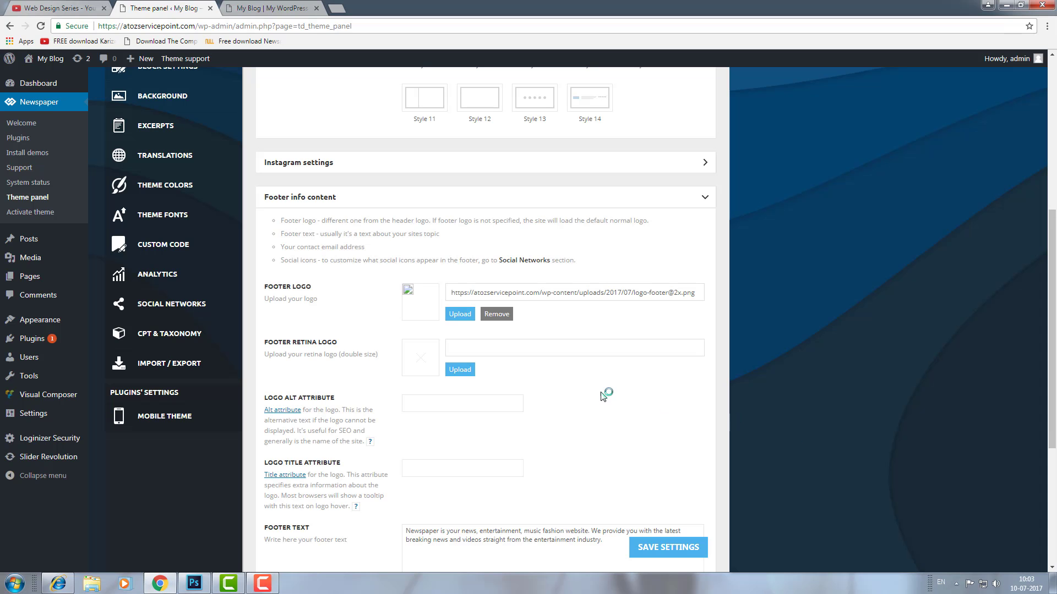
Set the footer retina logo to the atoz logo at Medium 300 × 120 size and save the theme settings.
click(457, 371)
click(177, 206)
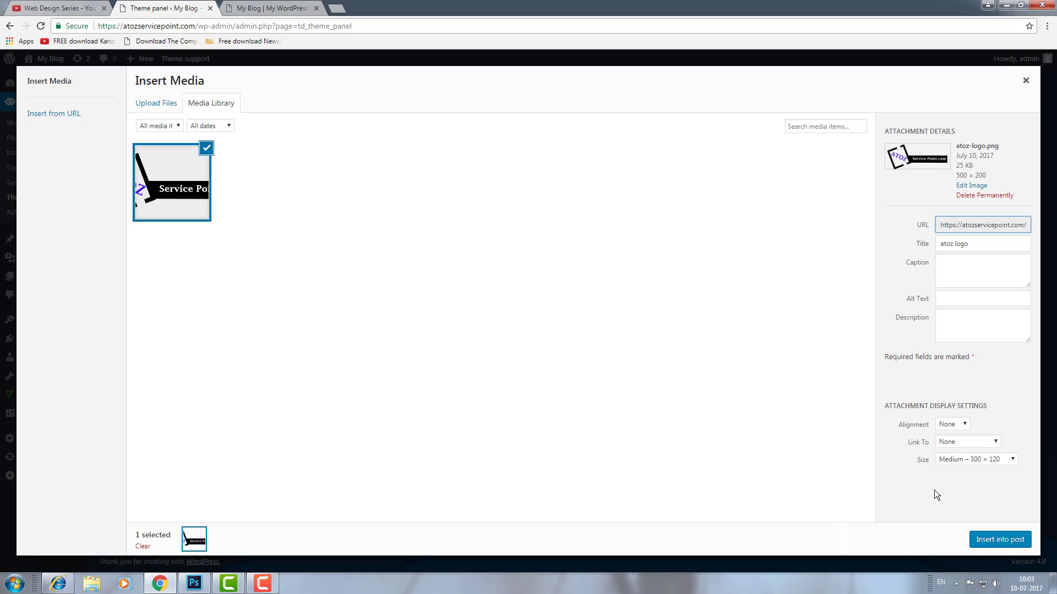
click(990, 533)
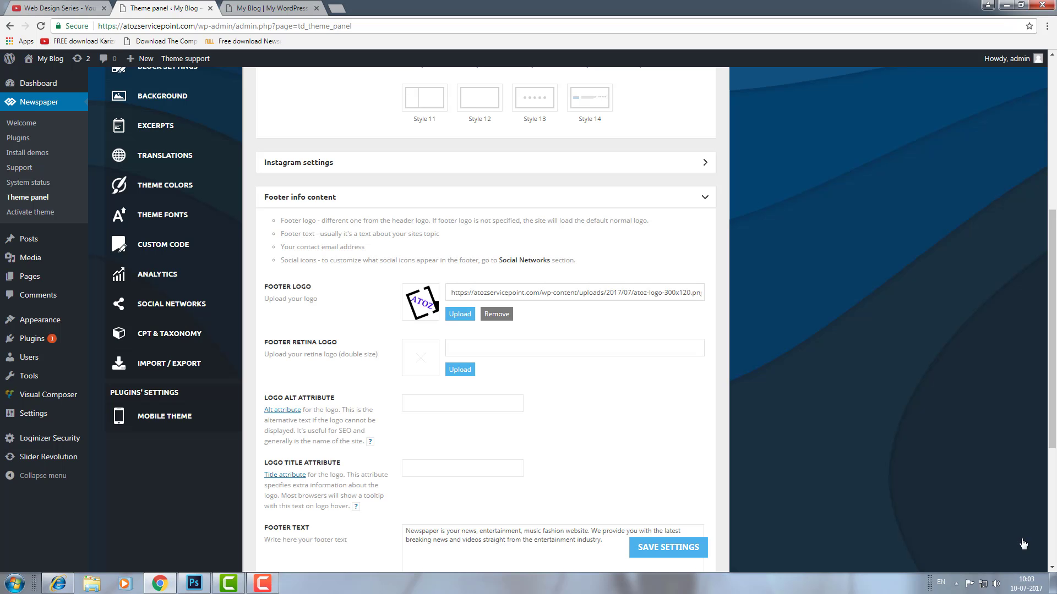
click(654, 549)
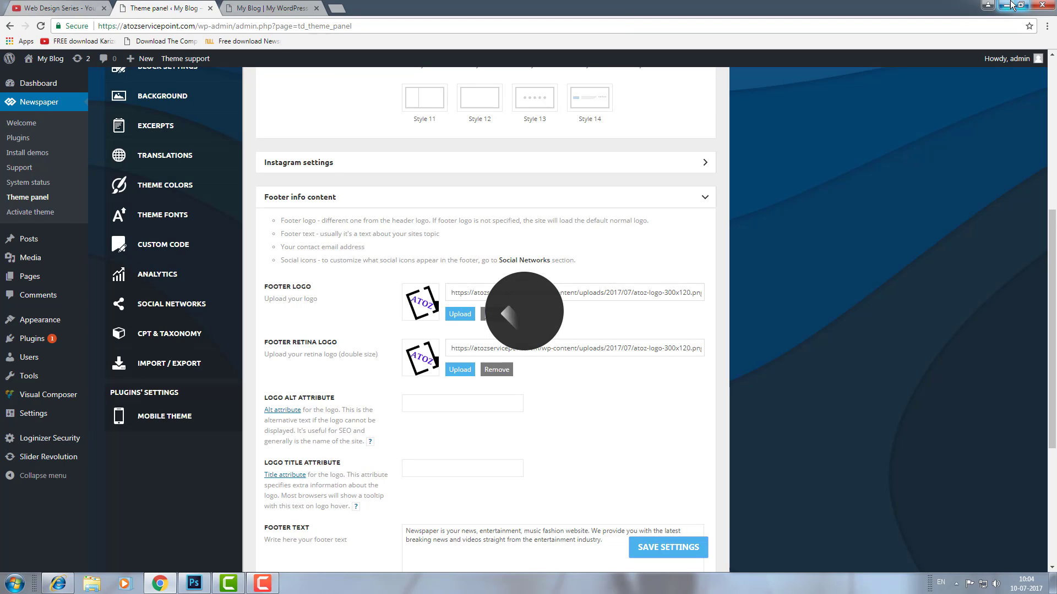
Reload the site's front page in its browser tab and check the header and footer logos.
click(1006, 5)
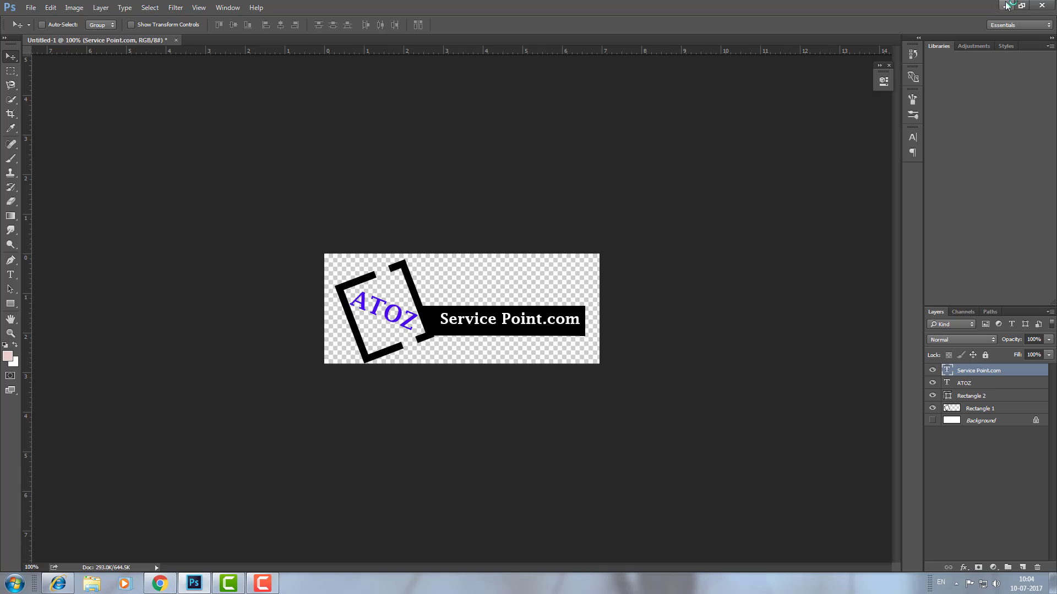
click(160, 584)
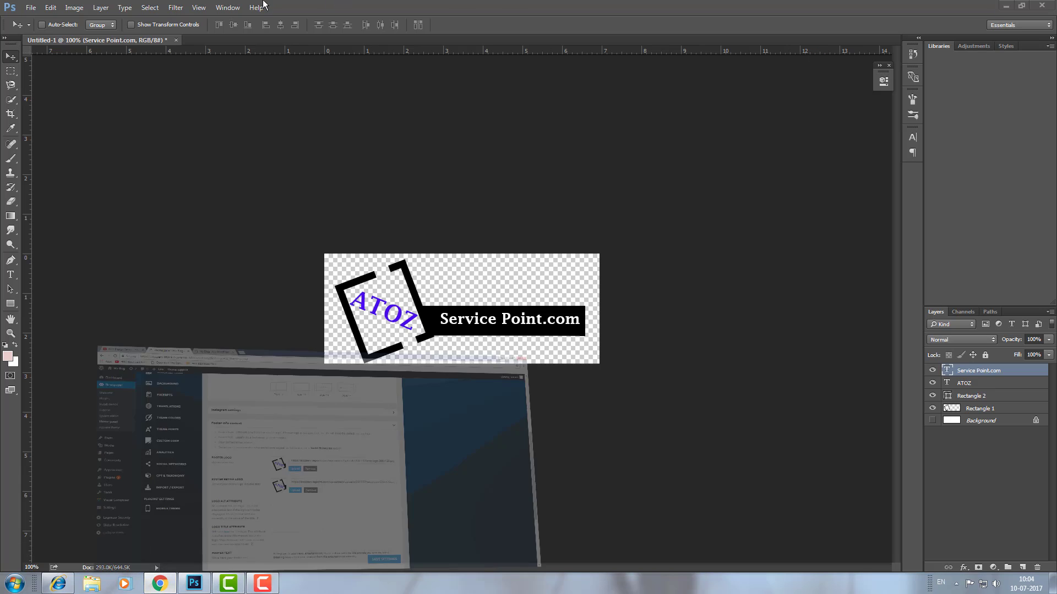
click(266, 6)
key(F5)
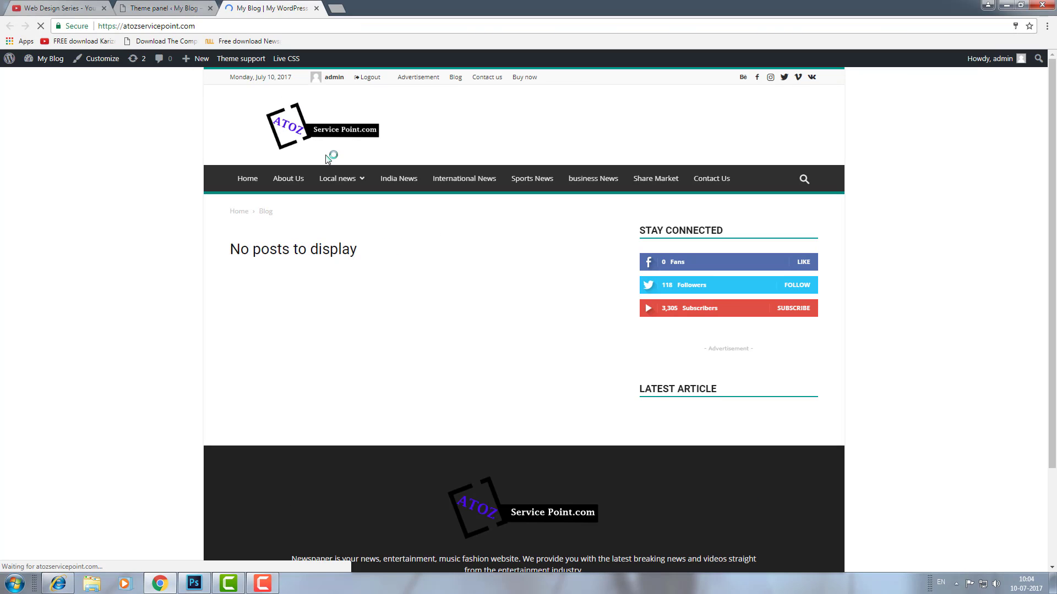
scroll(326, 156, down, 3)
drag(1056, 390, 1056, 294)
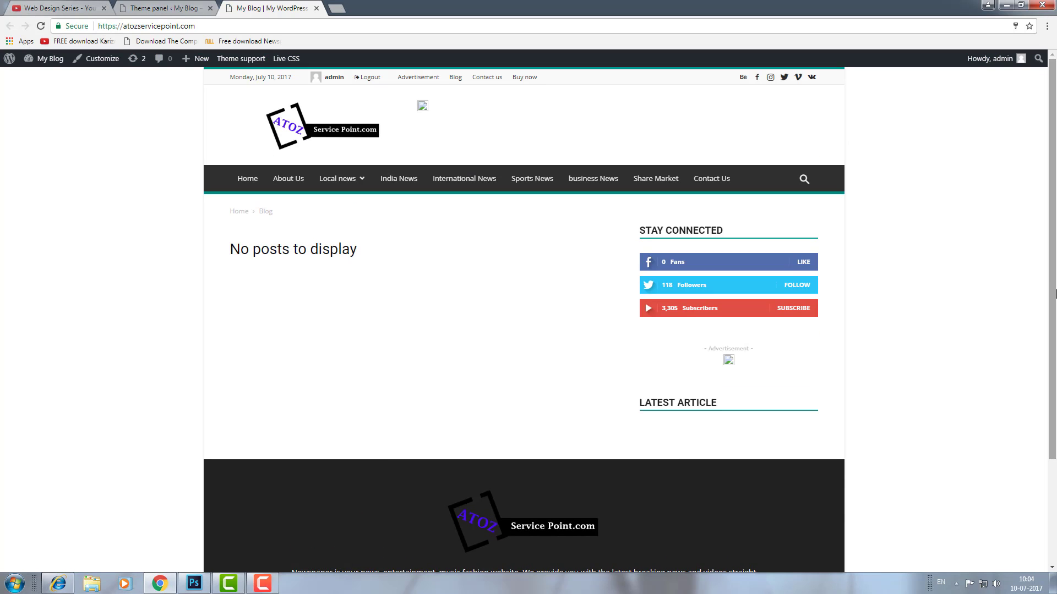